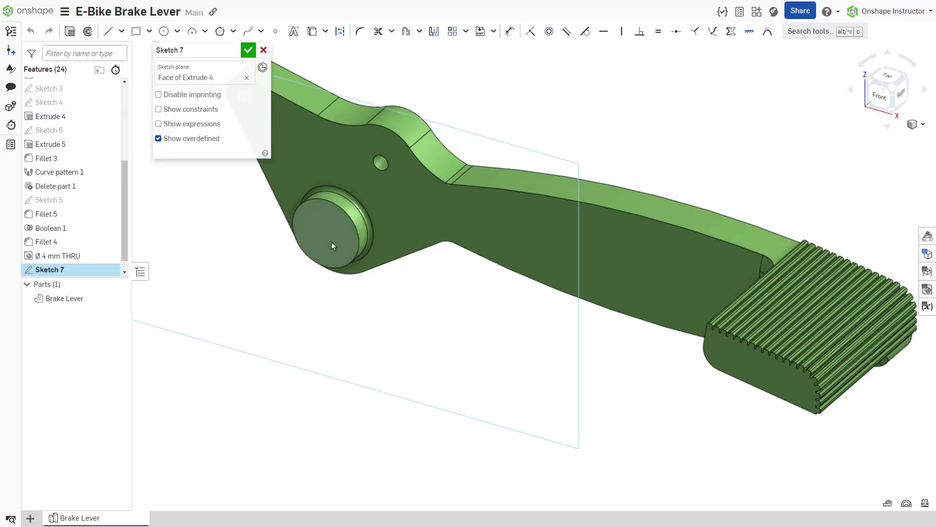
Sketch a Ø14 mm circle at the centre of the pivot boss face
{"action": "key", "text": "c"}
{"action": "left_click", "coordinate": [325, 233]}
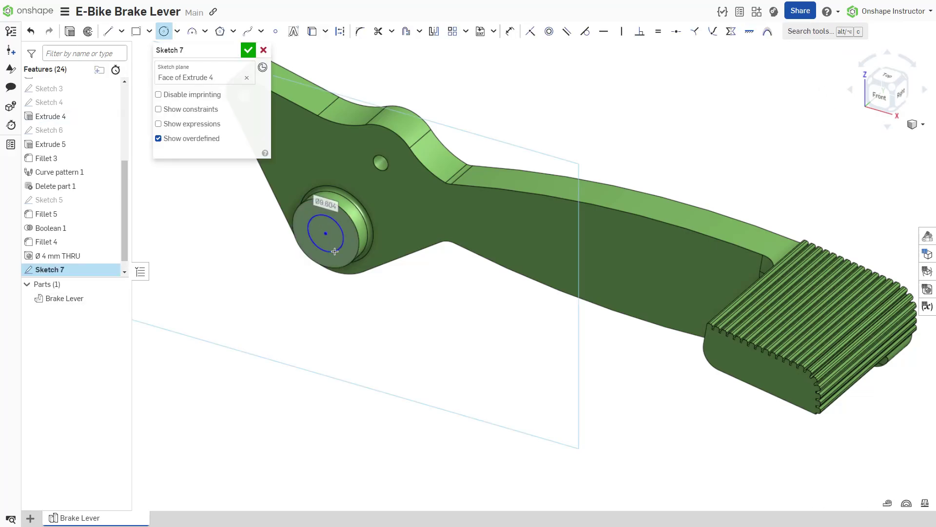
{"action": "type", "text": "14"}
{"action": "key", "text": "Return"}
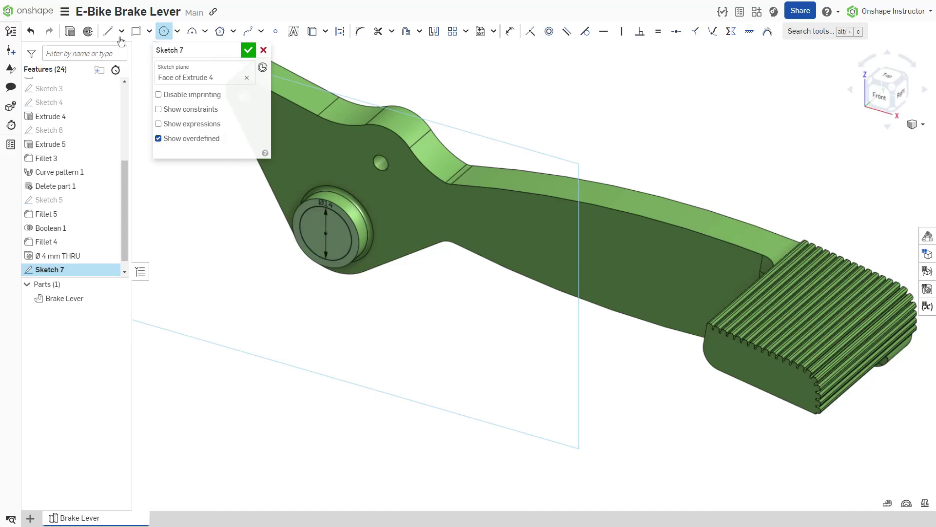
Extrude the circle as a Remove, Through all cut, then undo the cut and sketch
{"action": "left_click", "coordinate": [63, 31]}
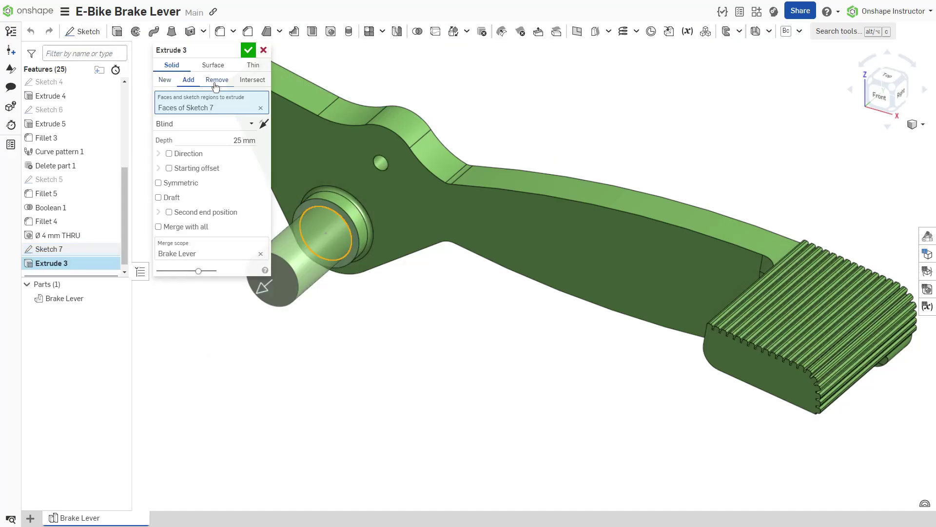
{"action": "left_click", "coordinate": [216, 82]}
{"action": "left_click", "coordinate": [226, 124]}
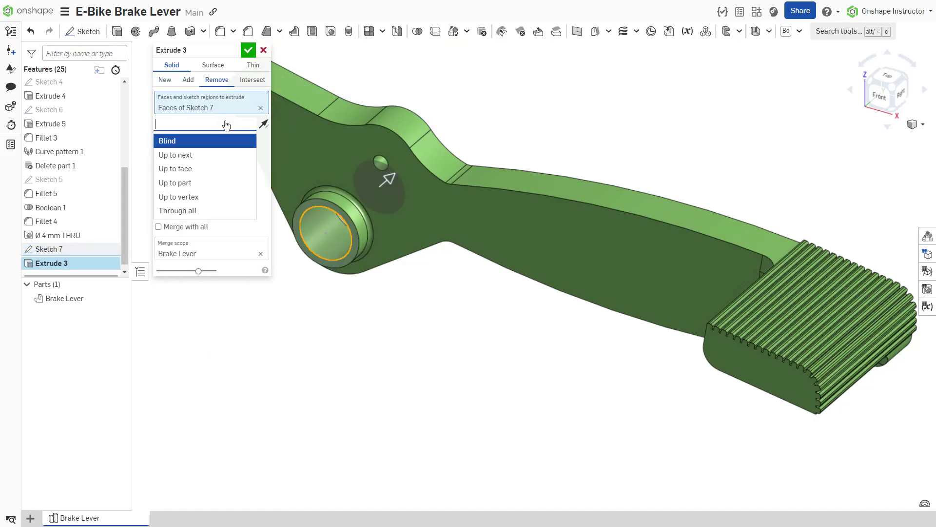
{"action": "left_click", "coordinate": [216, 210]}
{"action": "key", "text": "Return"}
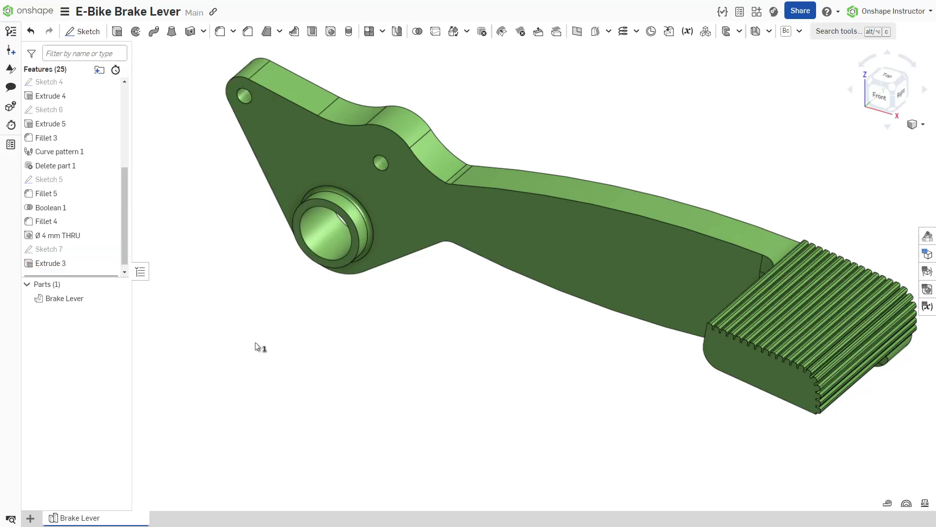
{"action": "key", "text": "ctrl+z"}
{"action": "key", "text": "ctrl+z"}
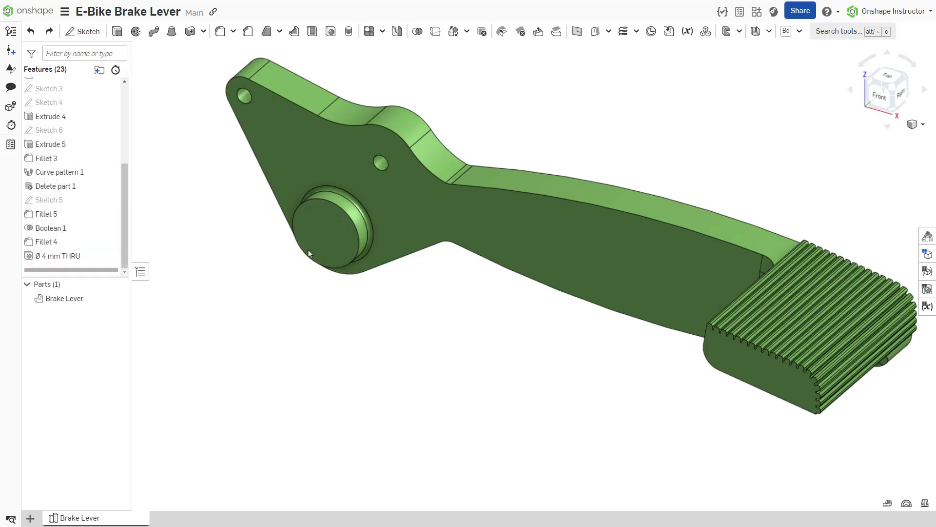
Create a sketch on the pivot boss face with a point at its centre
{"action": "left_click", "coordinate": [317, 245]}
{"action": "key", "text": "shift+s"}
{"action": "key", "text": "c"}
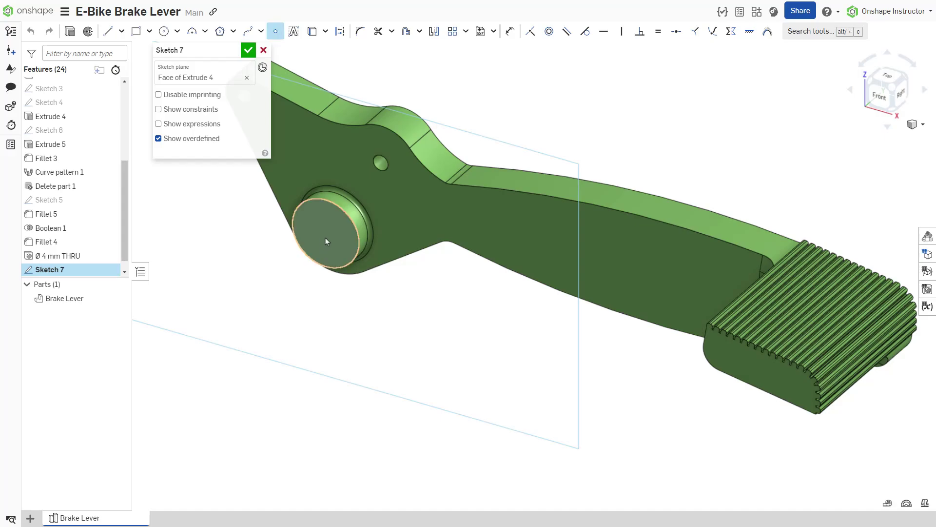
{"action": "left_click", "coordinate": [326, 232]}
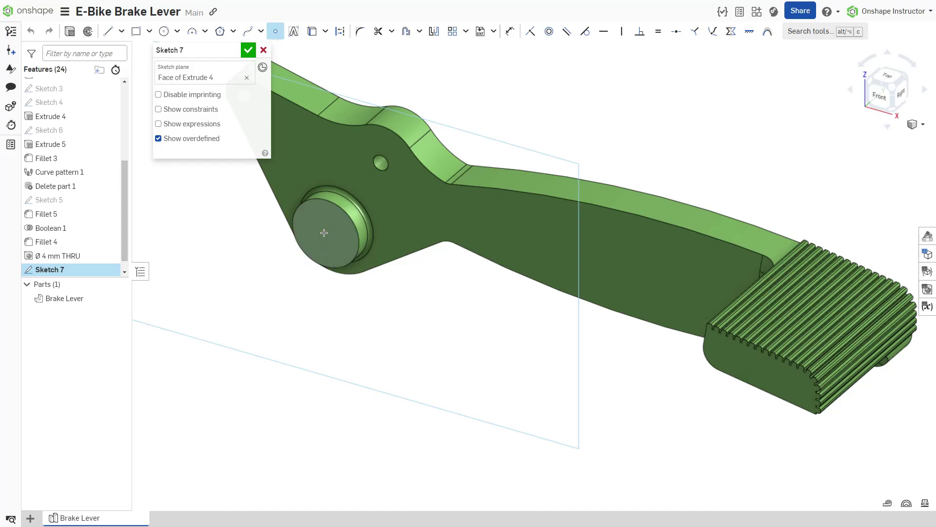
{"action": "left_click", "coordinate": [248, 51]}
Drill a Ø14 mm through-all hole at the boss centre point
{"action": "left_click", "coordinate": [331, 31]}
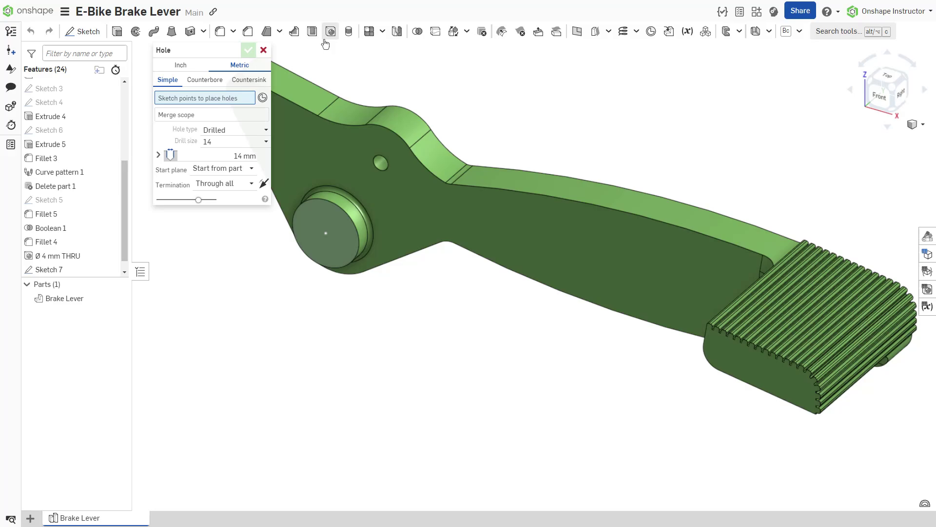
{"action": "left_click", "coordinate": [324, 231]}
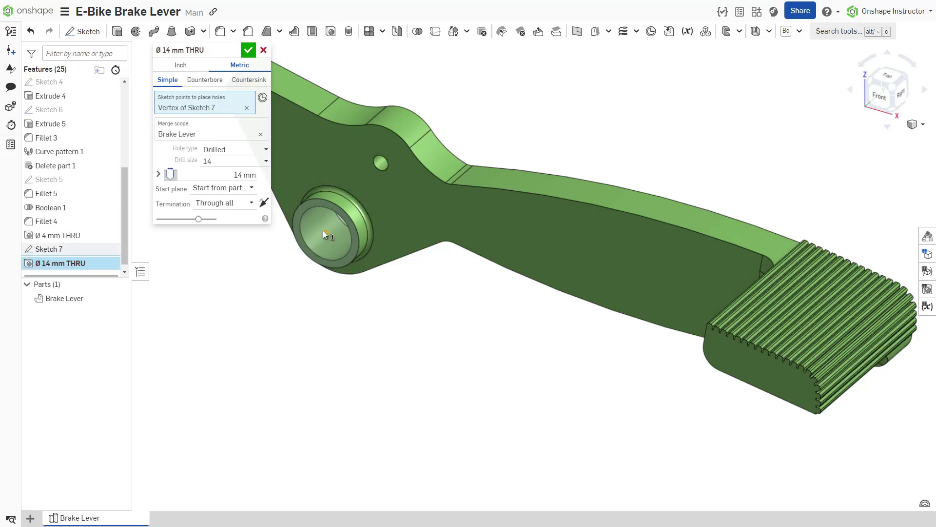
{"action": "key", "text": "Return"}
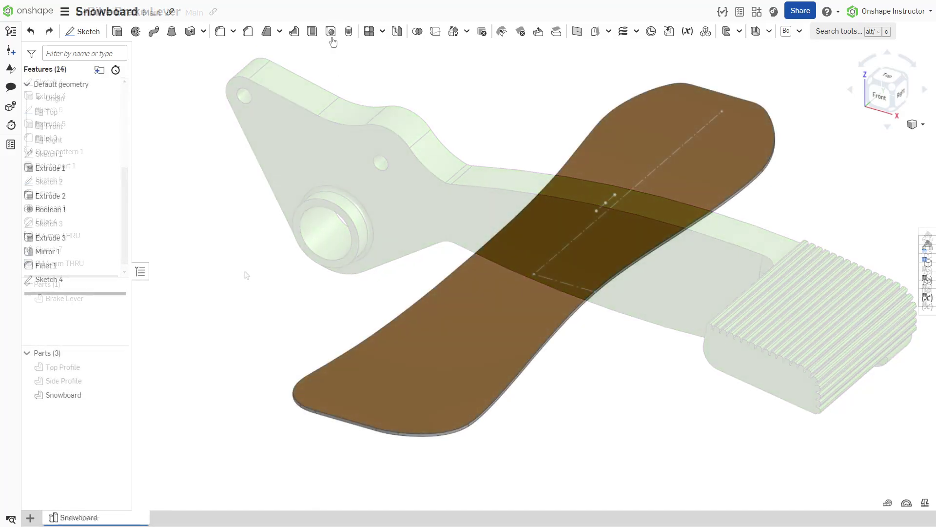
Start a tapped hole at three Sketch 4 points and choose the part it cuts
{"action": "left_click", "coordinate": [330, 31]}
{"action": "left_click", "coordinate": [596, 211]}
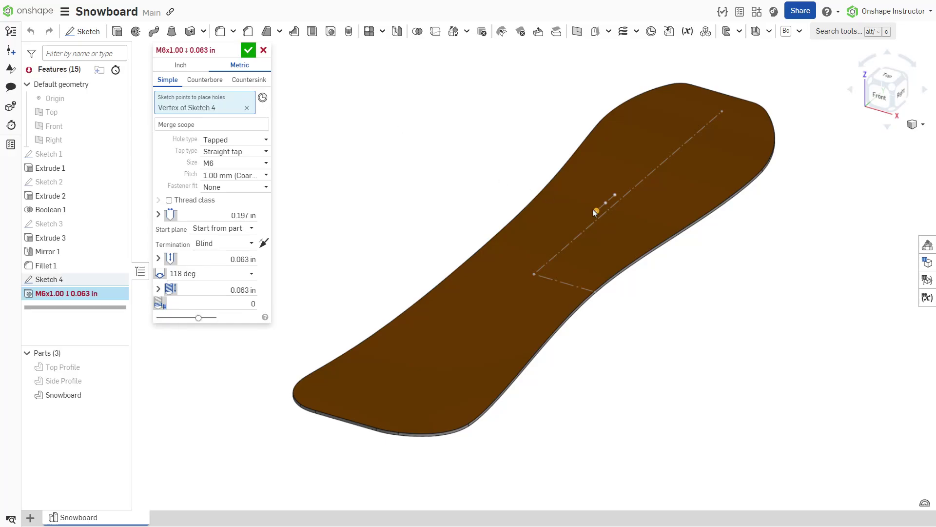
{"action": "left_click", "coordinate": [605, 203]}
{"action": "left_click", "coordinate": [615, 195]}
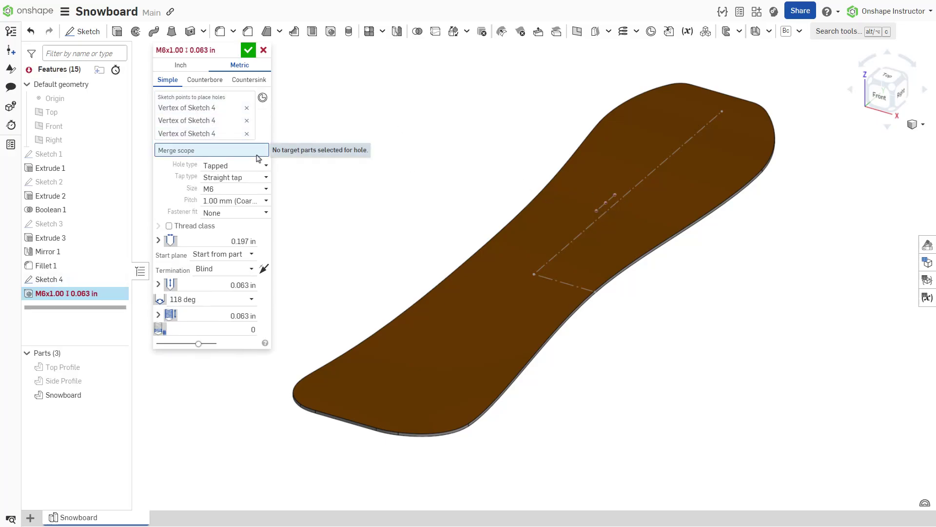
{"action": "left_click", "coordinate": [489, 357]}
{"action": "key", "text": "Return"}
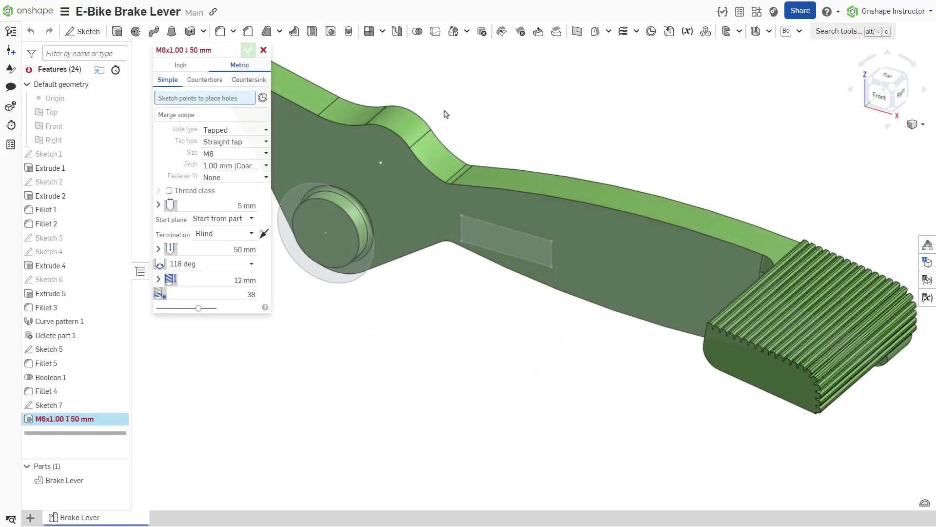
Place the M6×1.00 50 mm tapped hole at every point of Sketch 5
{"action": "left_click", "coordinate": [384, 163]}
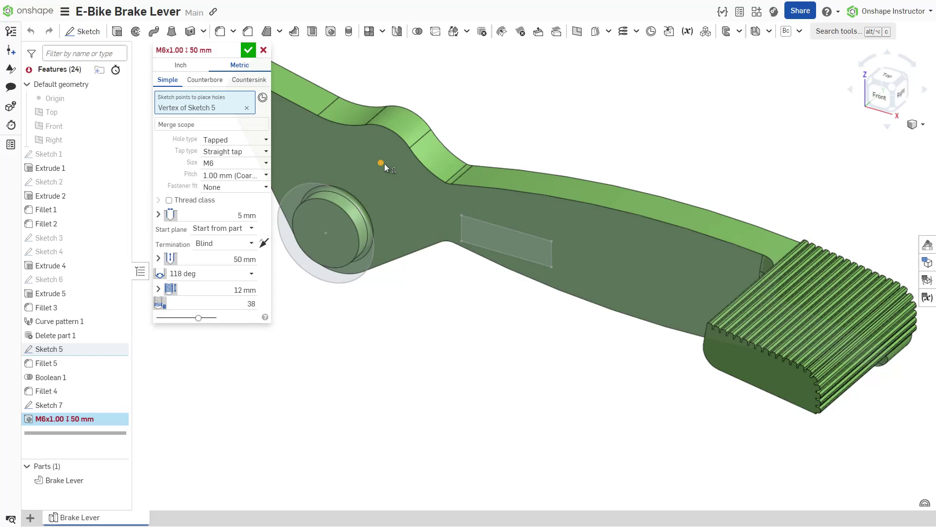
{"action": "left_click", "coordinate": [460, 216]}
{"action": "left_click", "coordinate": [326, 234]}
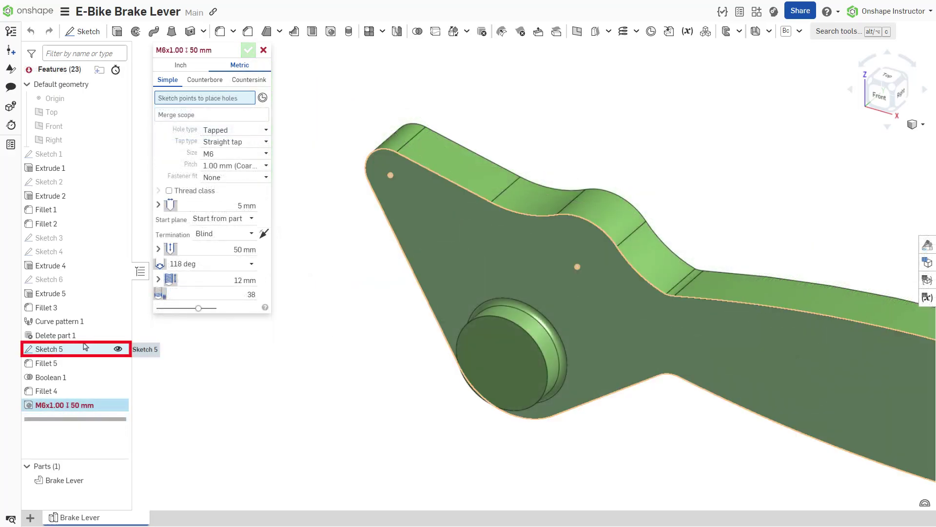
{"action": "left_click", "coordinate": [86, 346]}
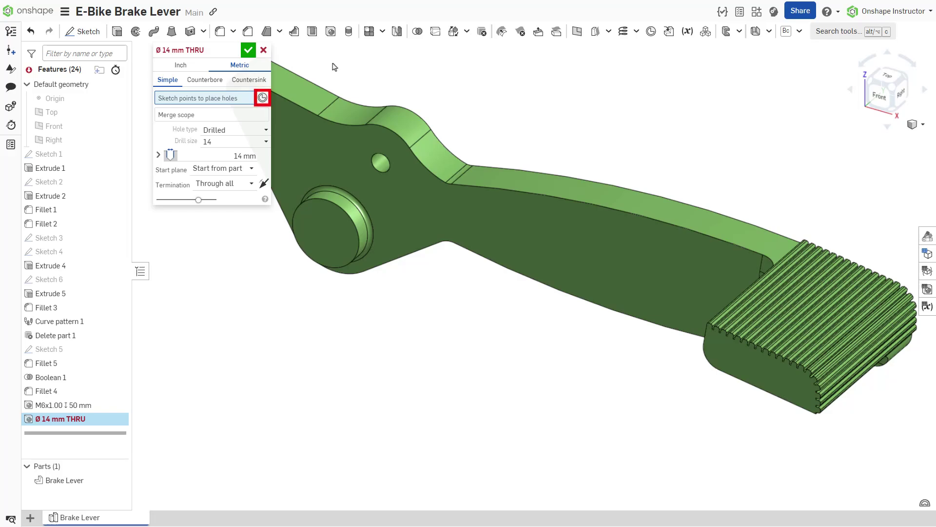
Locate the 14 mm hole on a boss-centre mate connector offset 6 mm along X
{"action": "left_click", "coordinate": [263, 98]}
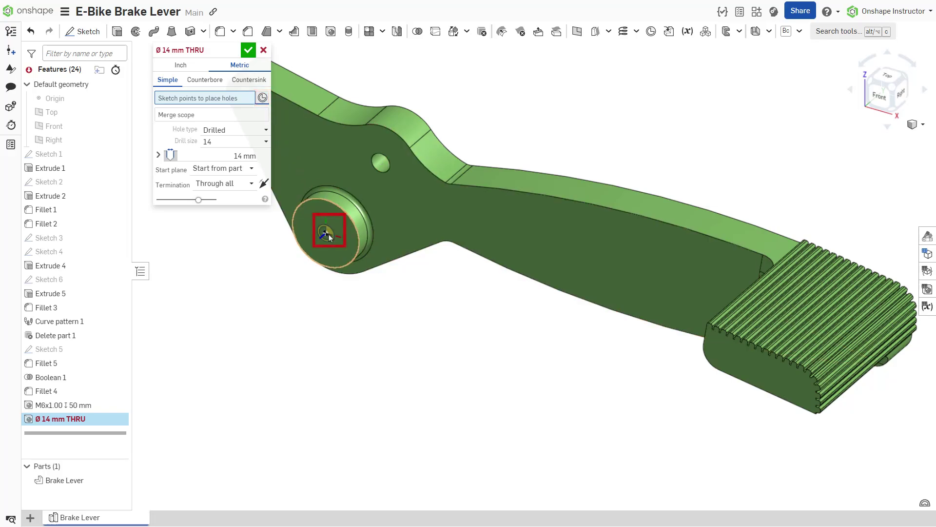
{"action": "left_click", "coordinate": [329, 234]}
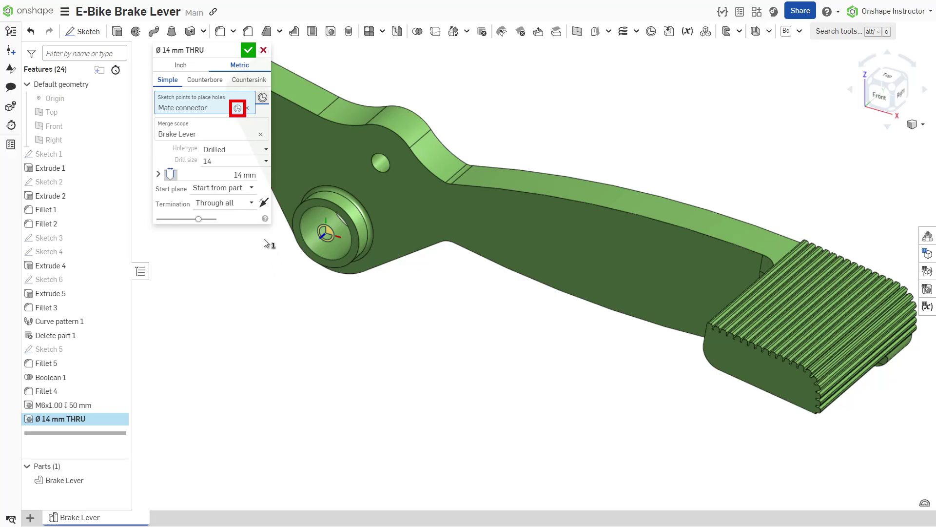
{"action": "left_click", "coordinate": [237, 108]}
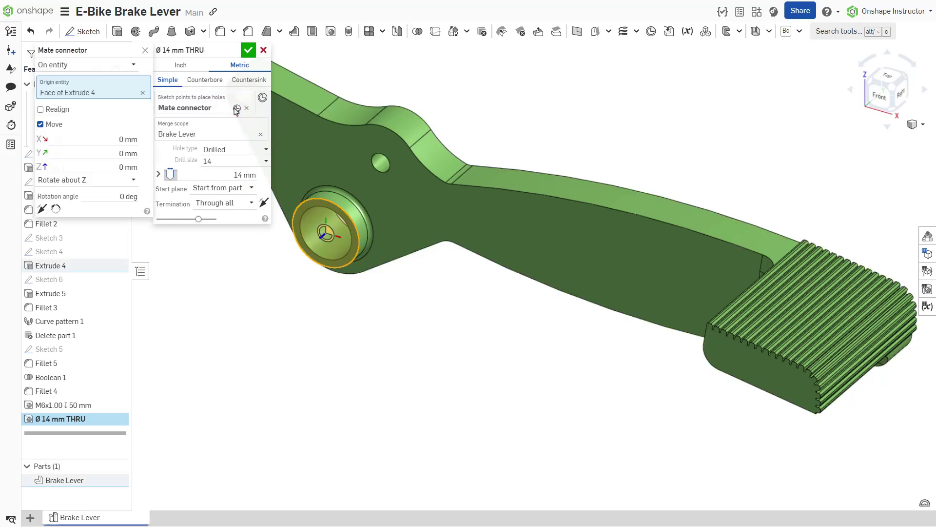
{"action": "left_click", "coordinate": [112, 142]}
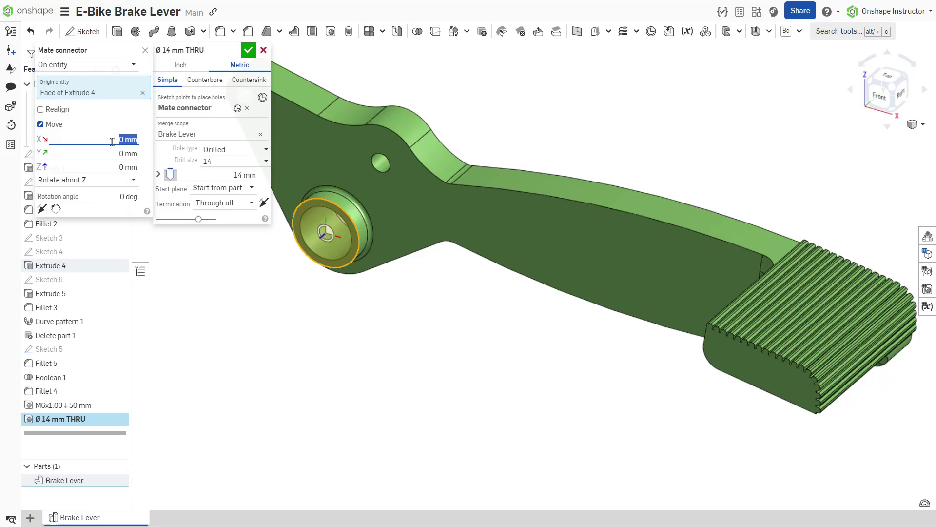
{"action": "type", "text": "6"}
{"action": "key", "text": "Return"}
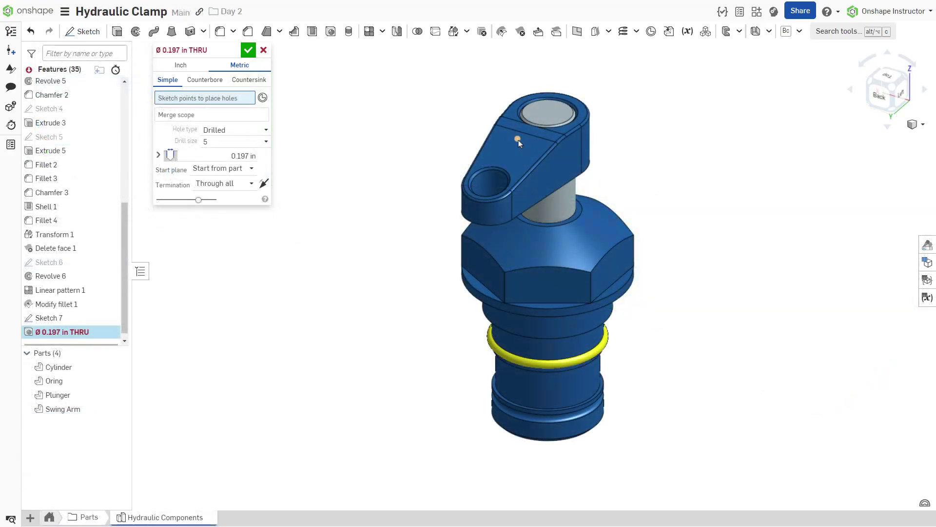
Restrict the clamp hole's merge scope to the Swing Arm part
{"action": "left_click", "coordinate": [261, 126]}
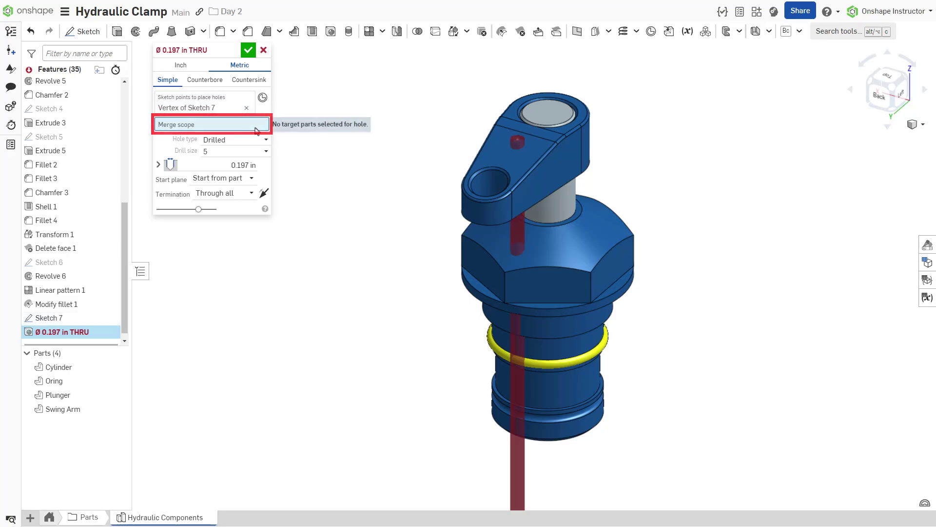
{"action": "left_click", "coordinate": [516, 191]}
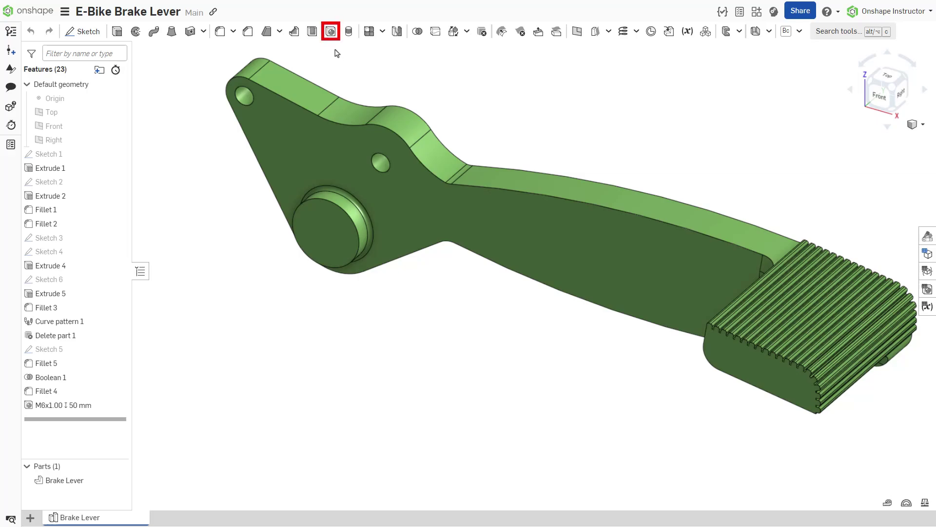
Start a new hole feature on the brake lever set to the Drilled hole type
{"action": "left_click", "coordinate": [330, 31]}
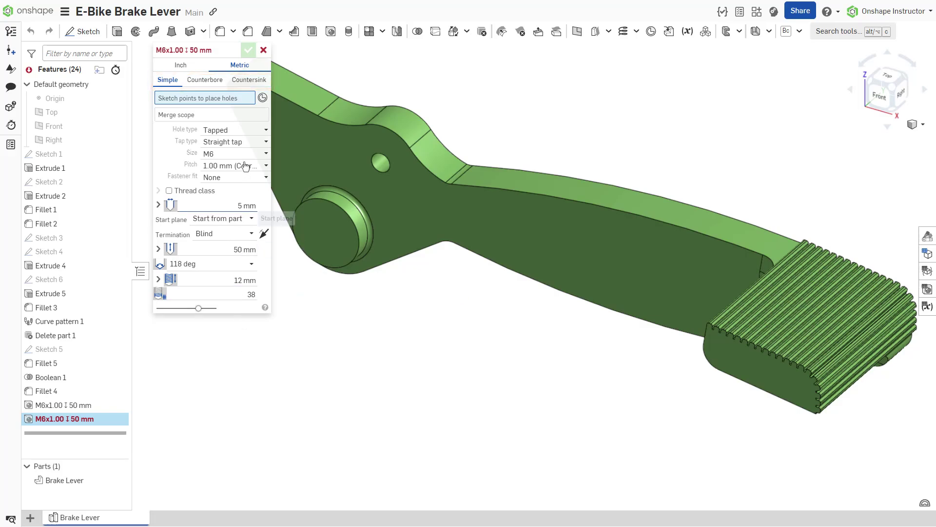
{"action": "left_click", "coordinate": [248, 130]}
{"action": "left_click", "coordinate": [250, 147]}
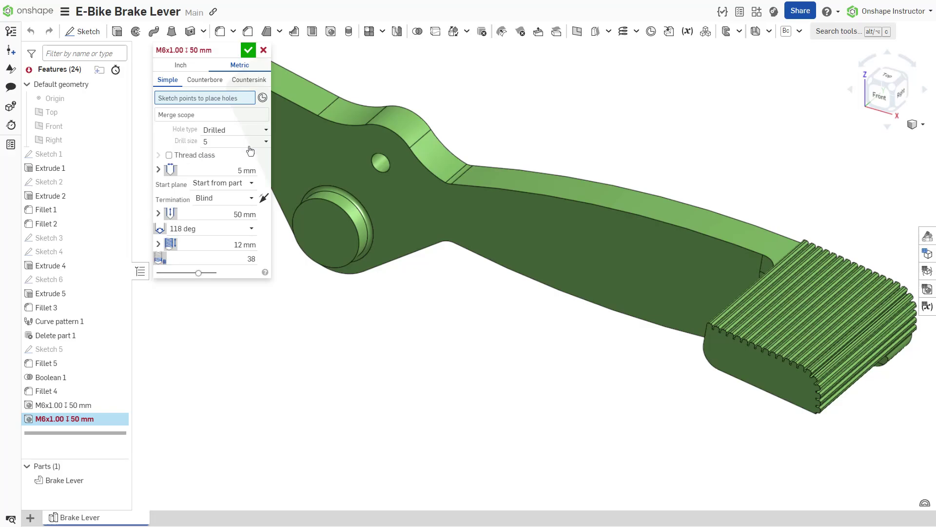
{"action": "left_click", "coordinate": [266, 130]}
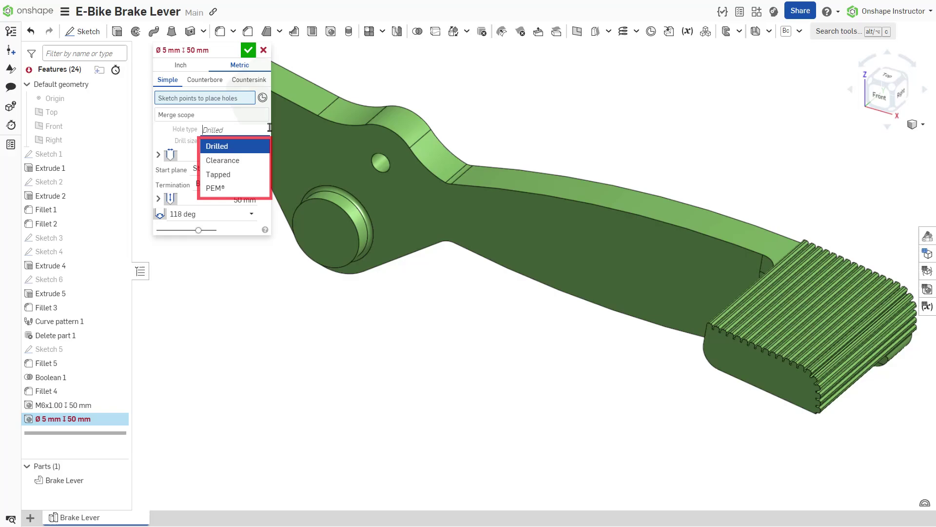
{"action": "left_click", "coordinate": [360, 74]}
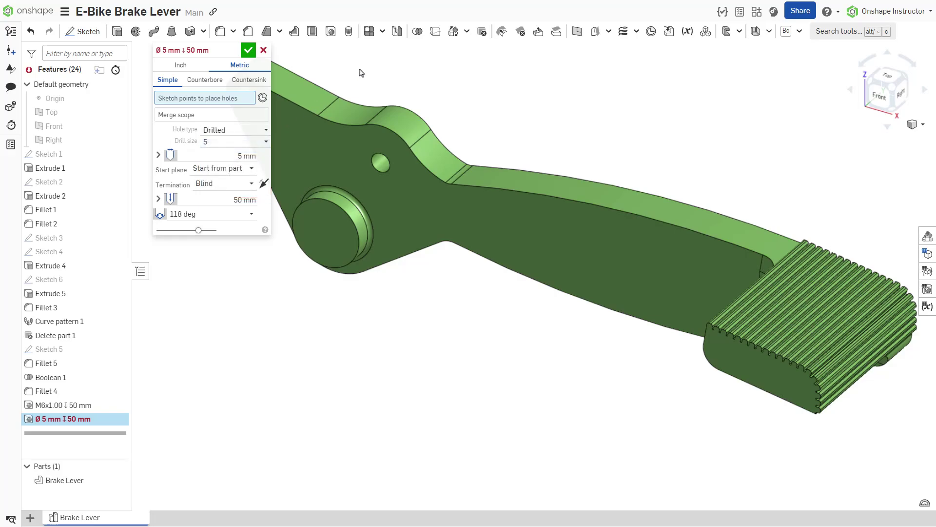
{"action": "left_click", "coordinate": [267, 147]}
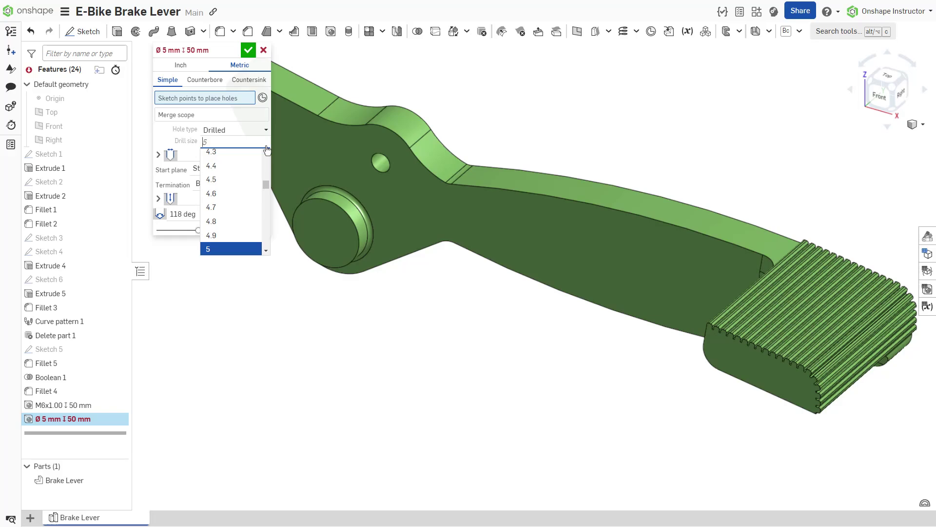
Set a 14 mm drill size, then change the hole to an M6 close-fit Clearance hole
{"action": "type", "text": "14"}
{"action": "left_click", "coordinate": [252, 131]}
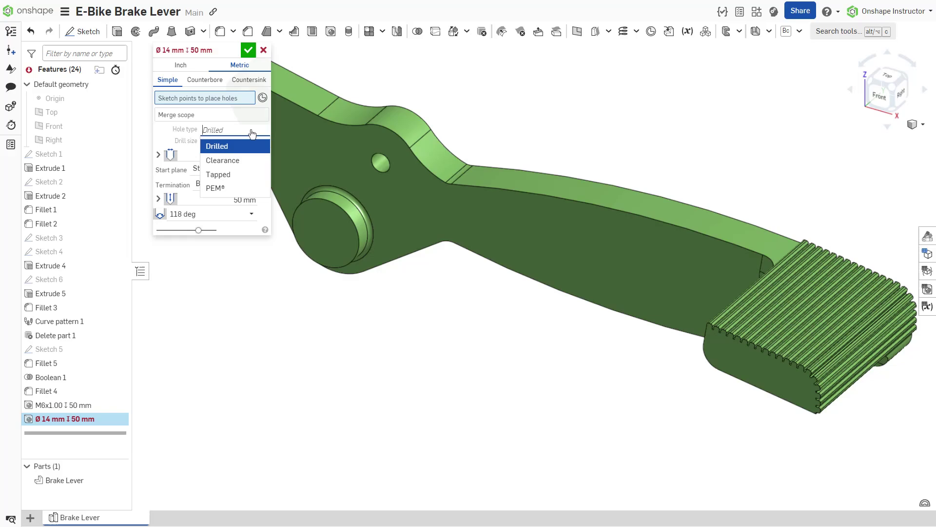
{"action": "left_click", "coordinate": [244, 162]}
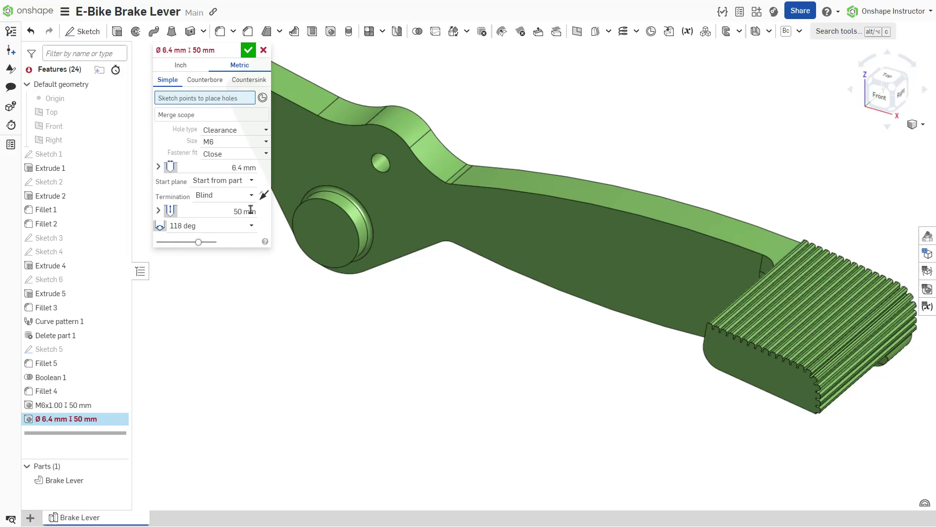
{"action": "left_click", "coordinate": [250, 185]}
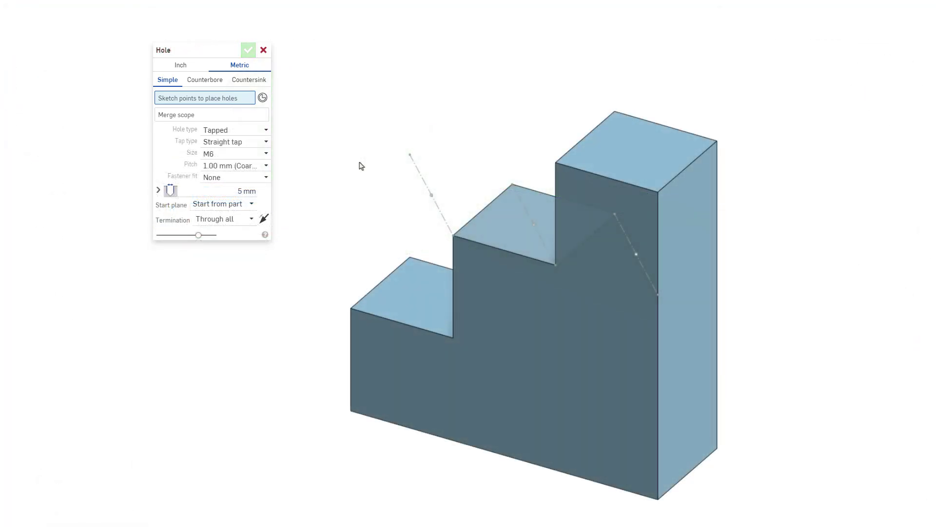
Place M6 tapped through-all holes at the three step points, starting from the sketch plane
{"action": "left_click", "coordinate": [432, 196]}
{"action": "left_click", "coordinate": [432, 196]}
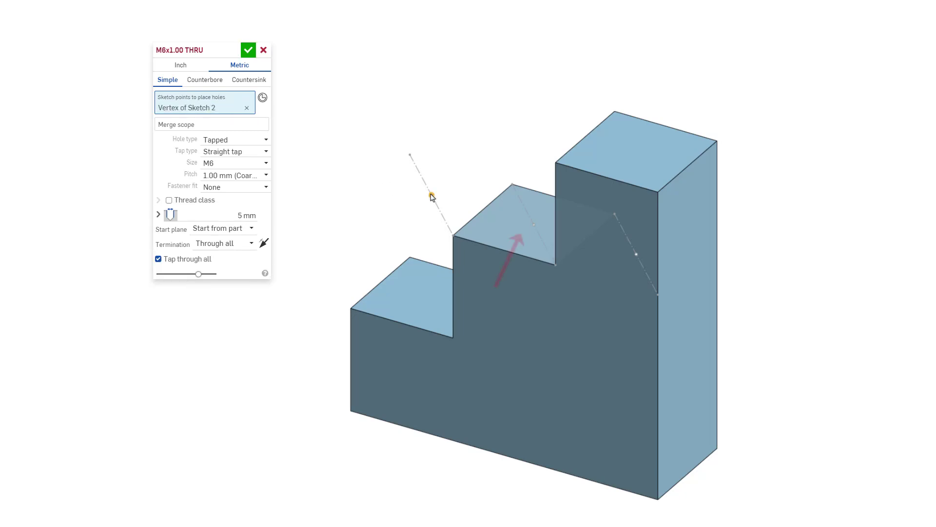
{"action": "left_click", "coordinate": [534, 225]}
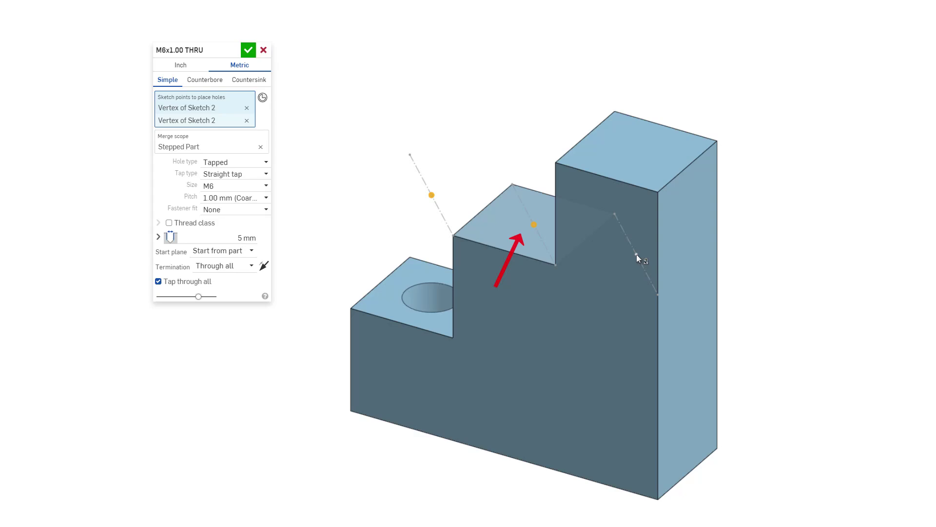
{"action": "left_click", "coordinate": [637, 254]}
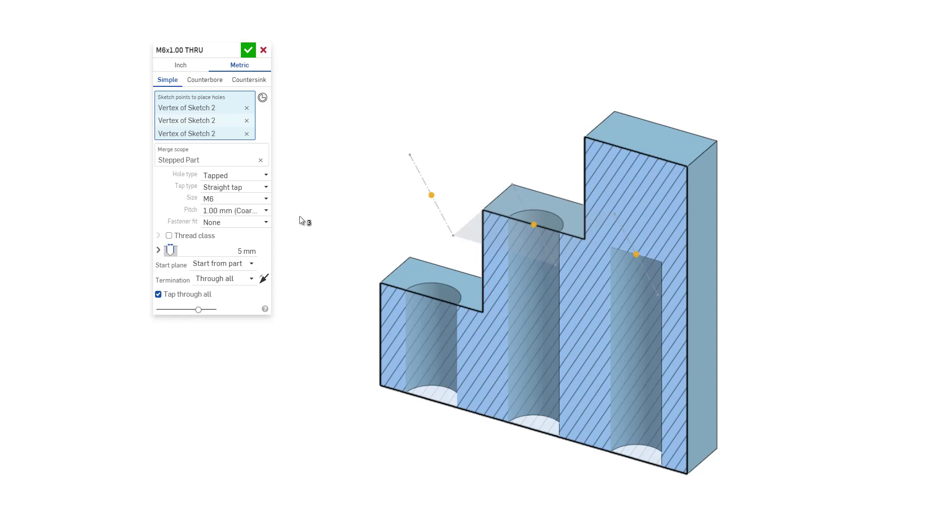
{"action": "left_click", "coordinate": [231, 264]}
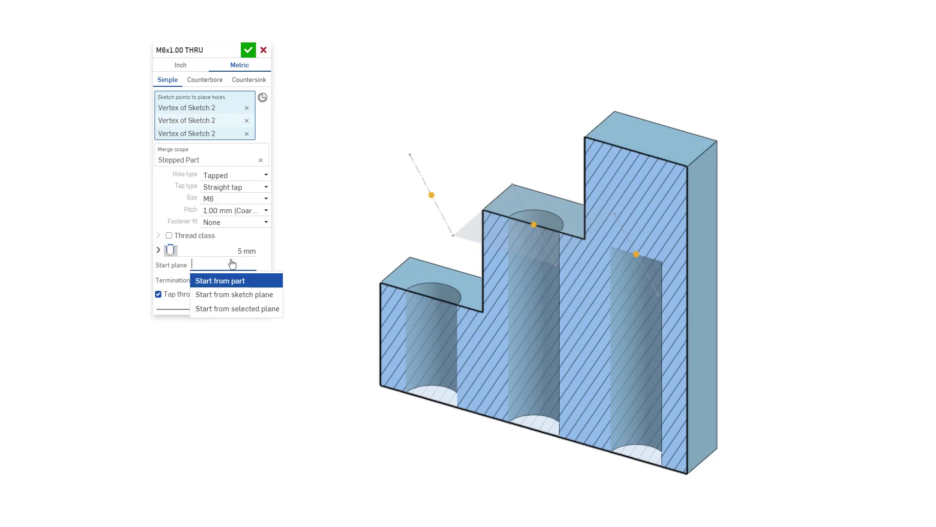
{"action": "left_click", "coordinate": [235, 294]}
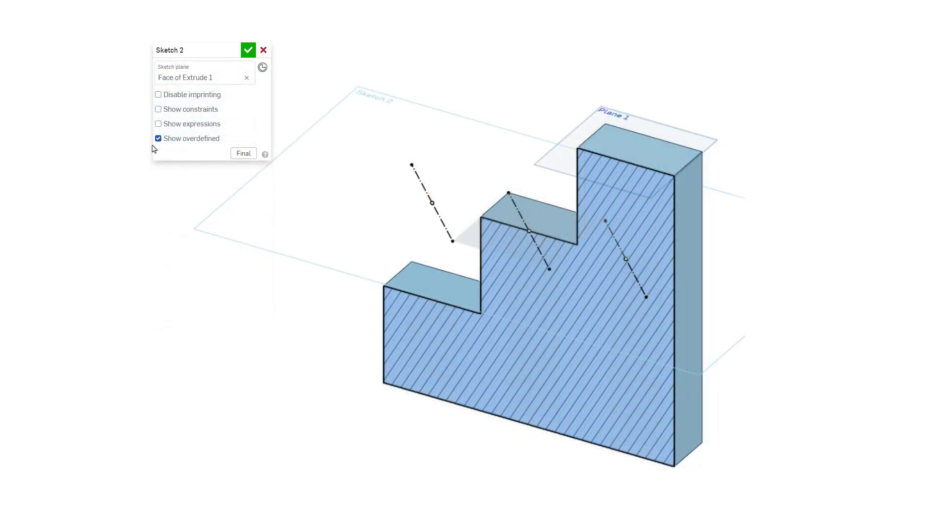
Move Sketch 2 onto Plane 1, 3 mm from the top face
{"action": "left_click", "coordinate": [207, 77]}
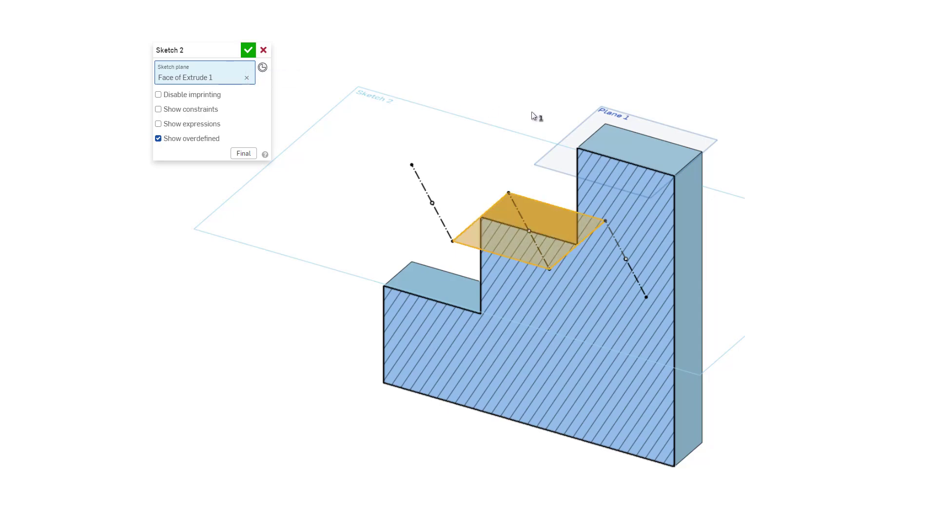
{"action": "left_click", "coordinate": [592, 115]}
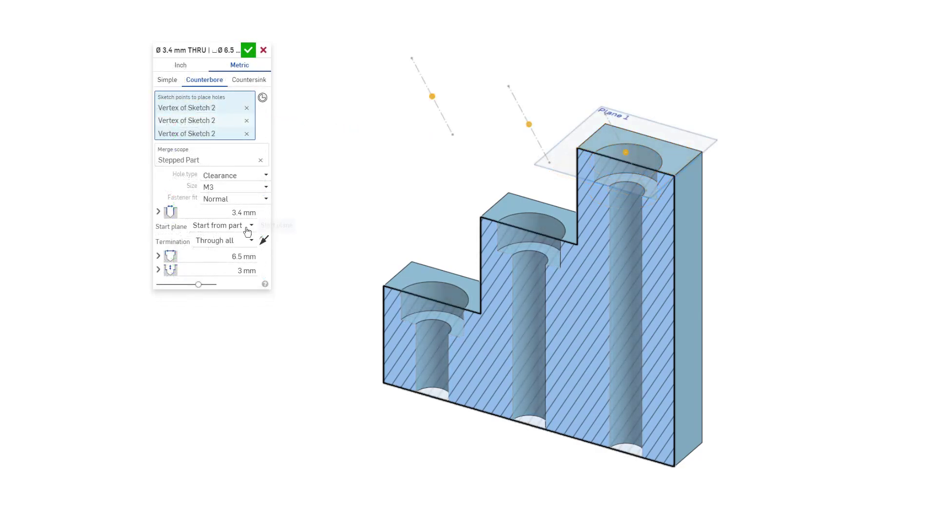
Set the M3 counterbored clearance holes to start from the sketch plane
{"action": "left_click", "coordinate": [247, 226]}
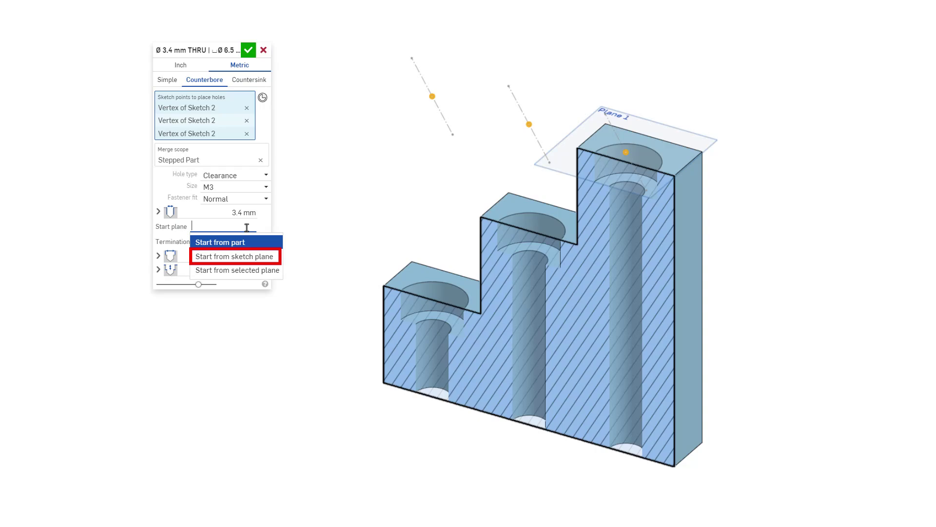
{"action": "left_click", "coordinate": [245, 256]}
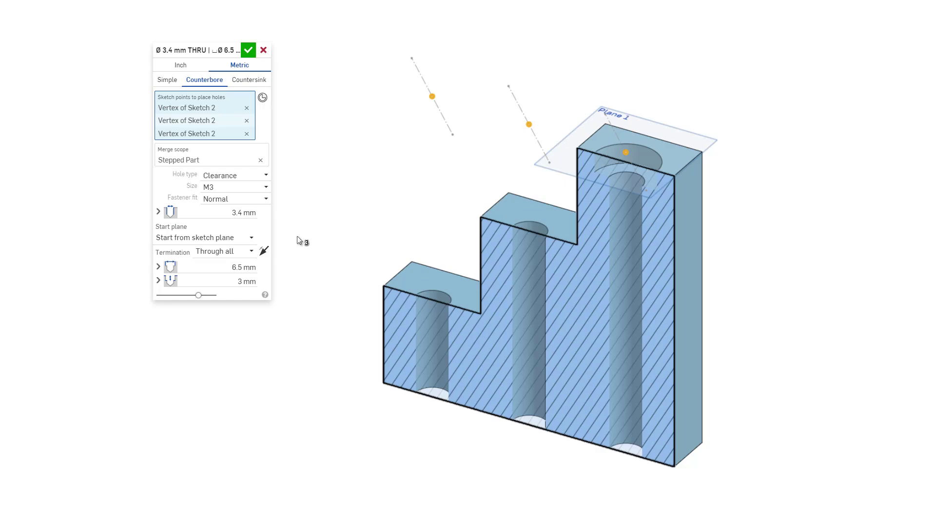
Start the counterbored holes from the stepped part's top face as the selected plane
{"action": "left_click", "coordinate": [244, 242]}
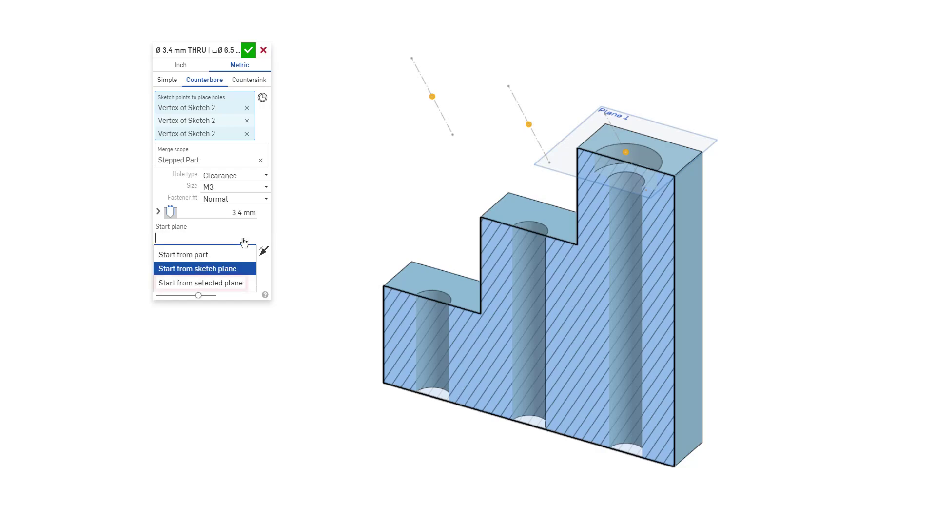
{"action": "left_click", "coordinate": [242, 287]}
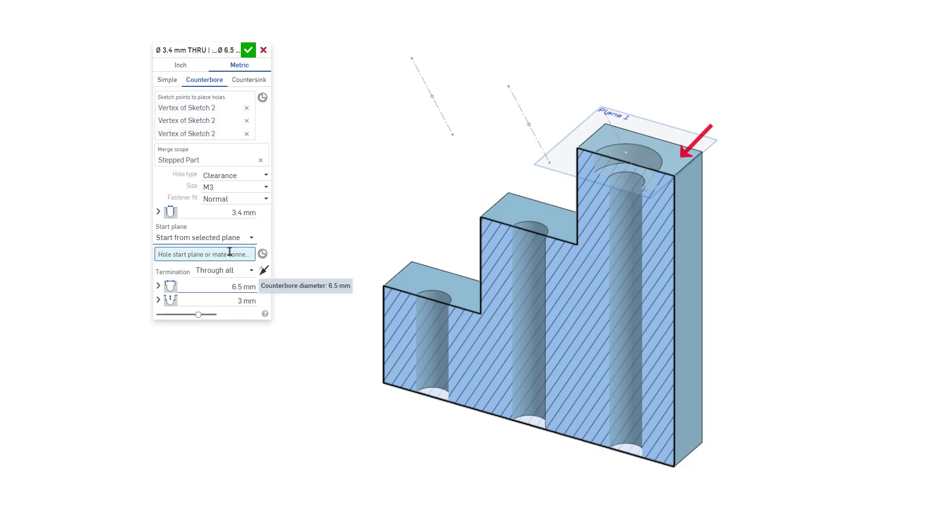
{"action": "left_click", "coordinate": [606, 152]}
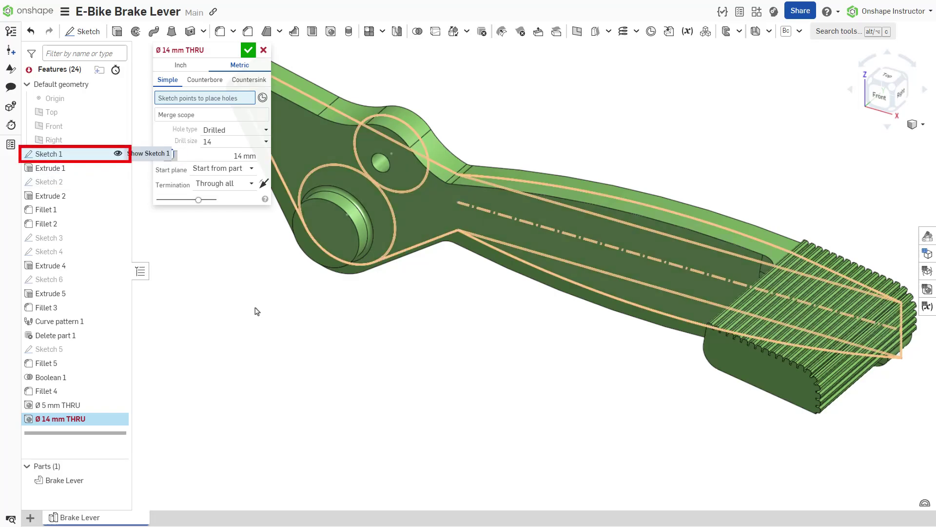
Place the 14 mm hole at the boss centre and start it from the boss end face
{"action": "left_click", "coordinate": [347, 214]}
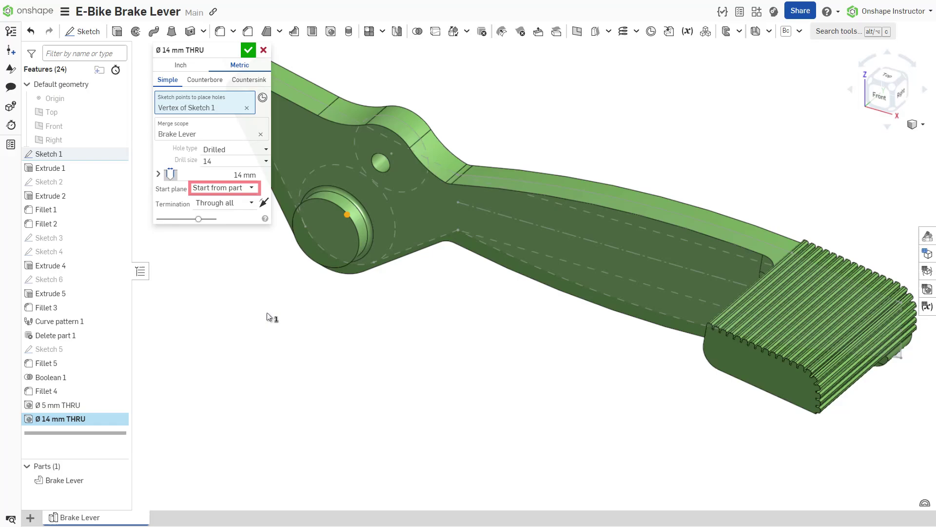
{"action": "left_click", "coordinate": [905, 75]}
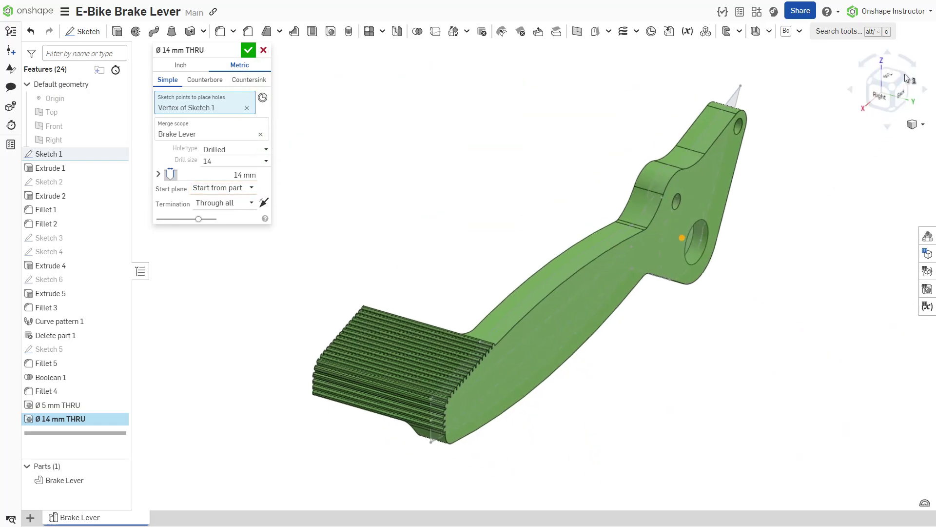
{"action": "left_click", "coordinate": [871, 78]}
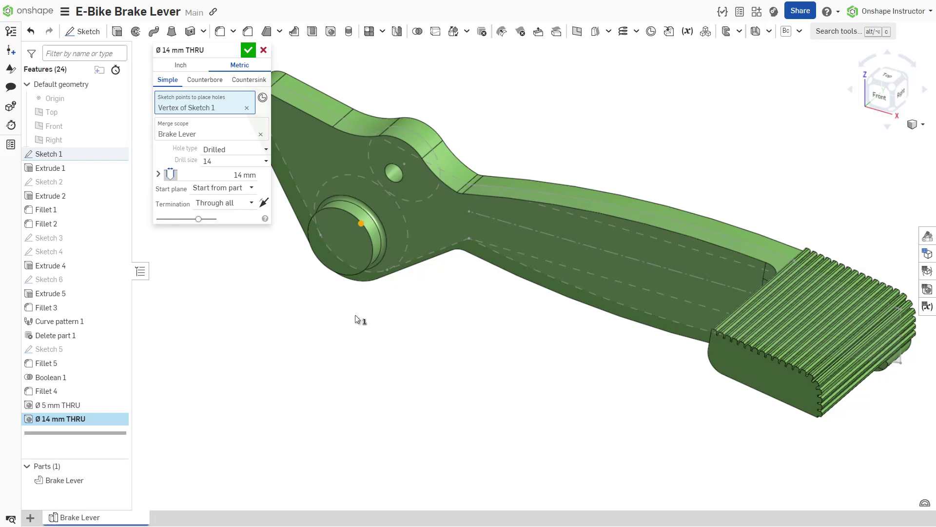
{"action": "left_click", "coordinate": [243, 187]}
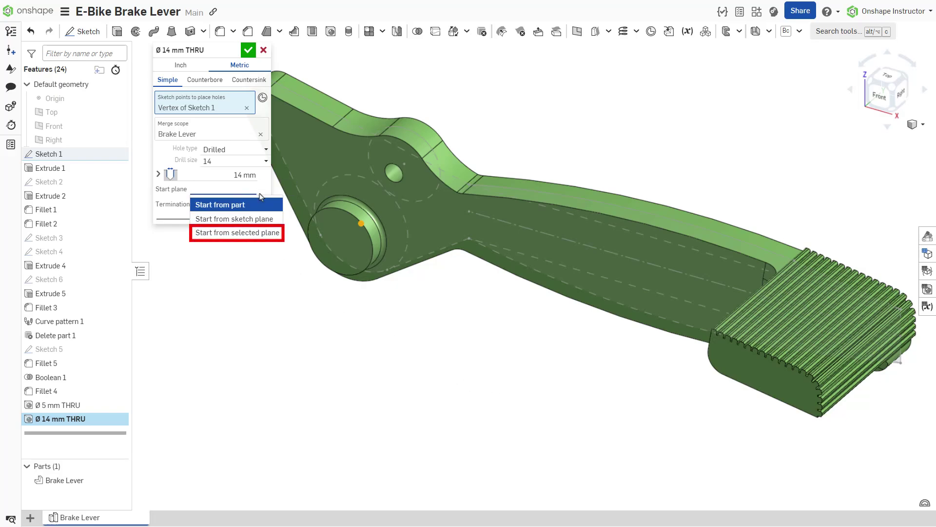
{"action": "left_click", "coordinate": [265, 232]}
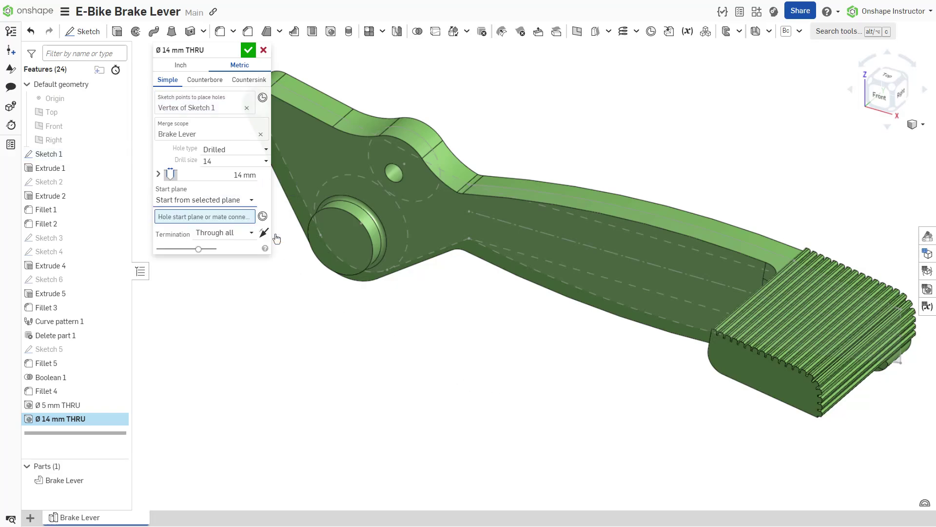
{"action": "left_click", "coordinate": [330, 244]}
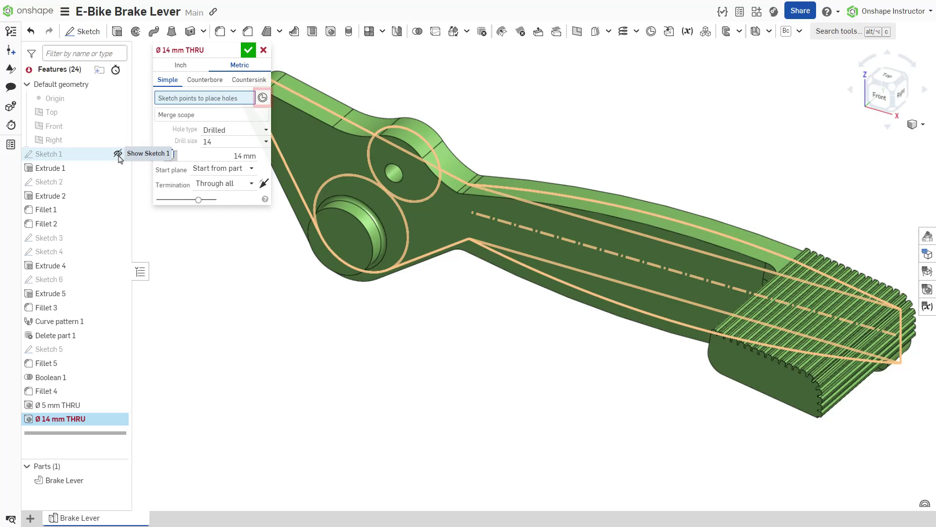
Locate the 14 mm hole at the inferred mate connector on the boss centre
{"action": "left_click", "coordinate": [261, 98]}
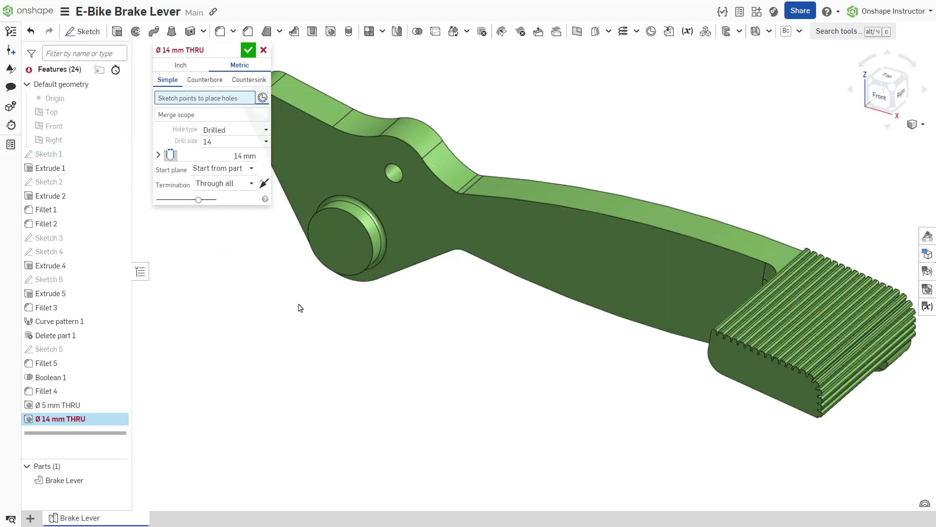
{"action": "left_click", "coordinate": [342, 252]}
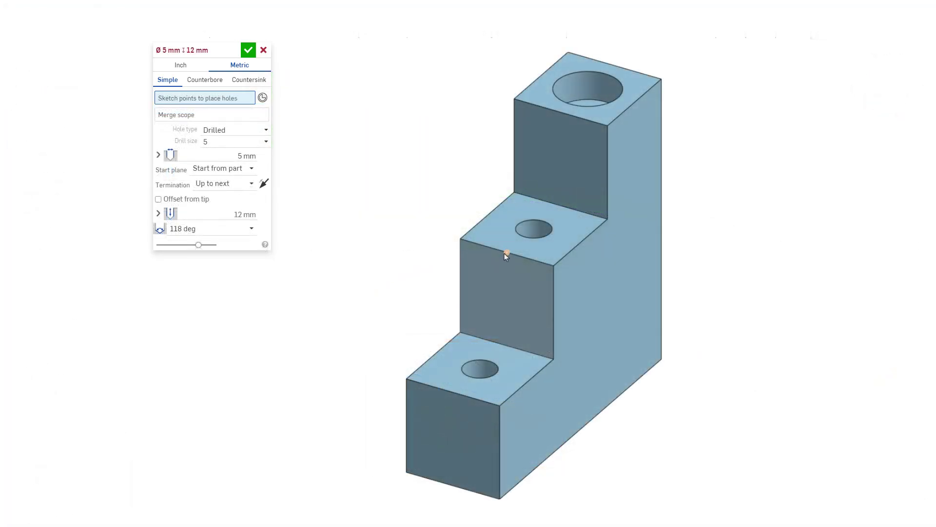
Place the Ø 5 mm hole at the Sketch 3 vertex, offset 9 mm from tip, inside the part
{"action": "left_click", "coordinate": [507, 253]}
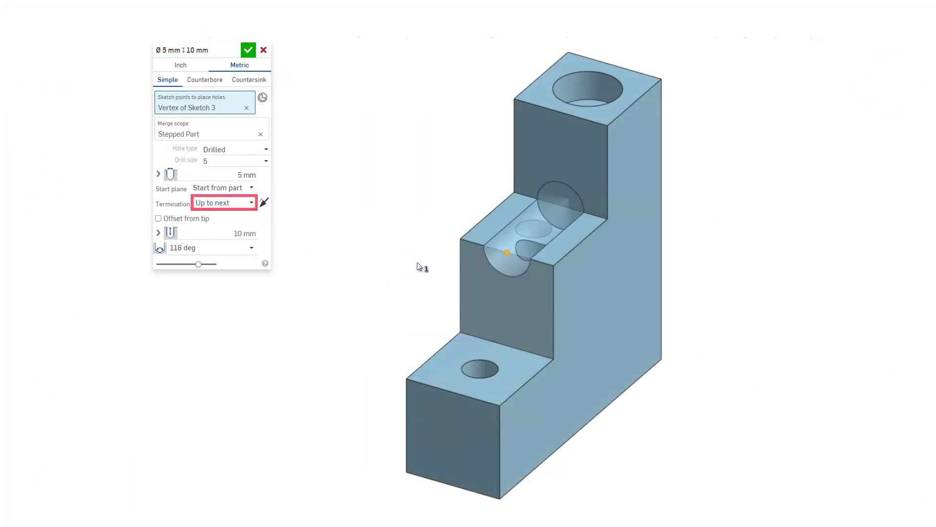
{"action": "left_click", "coordinate": [158, 218]}
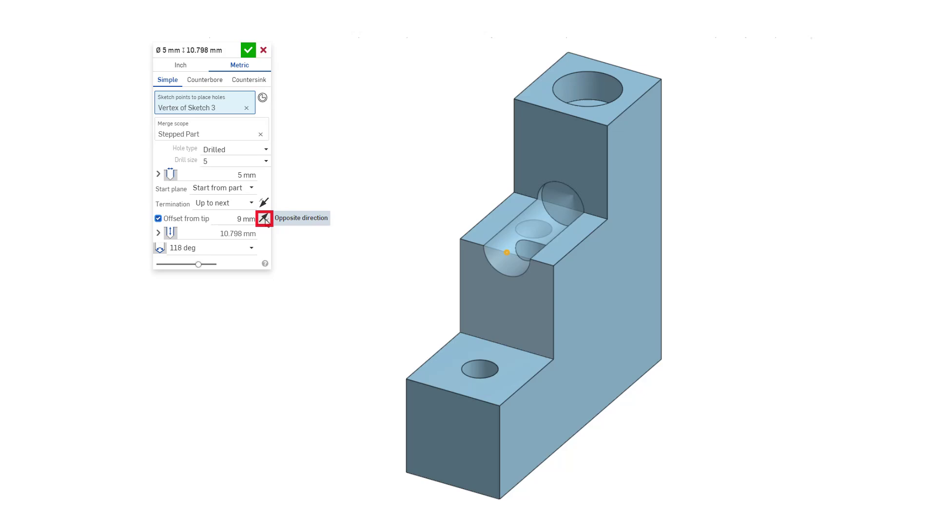
{"action": "left_click", "coordinate": [264, 219]}
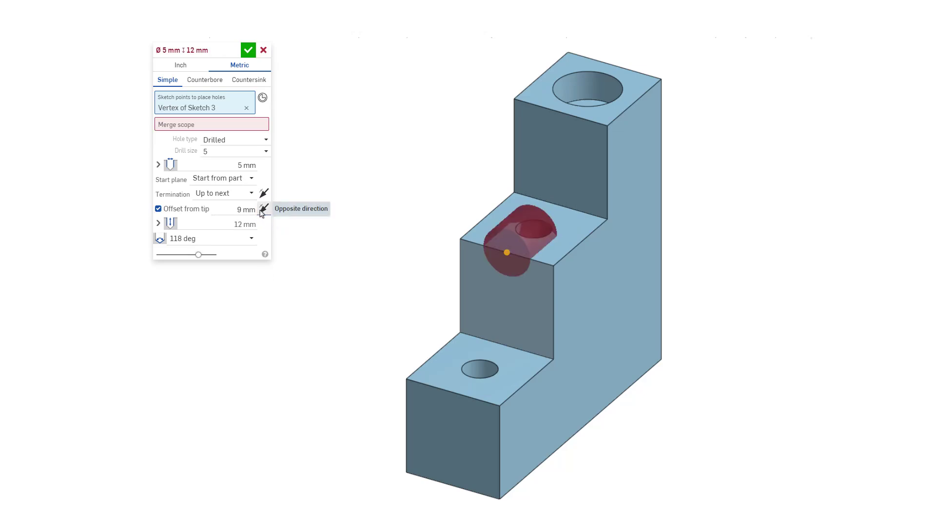
{"action": "left_click", "coordinate": [263, 208]}
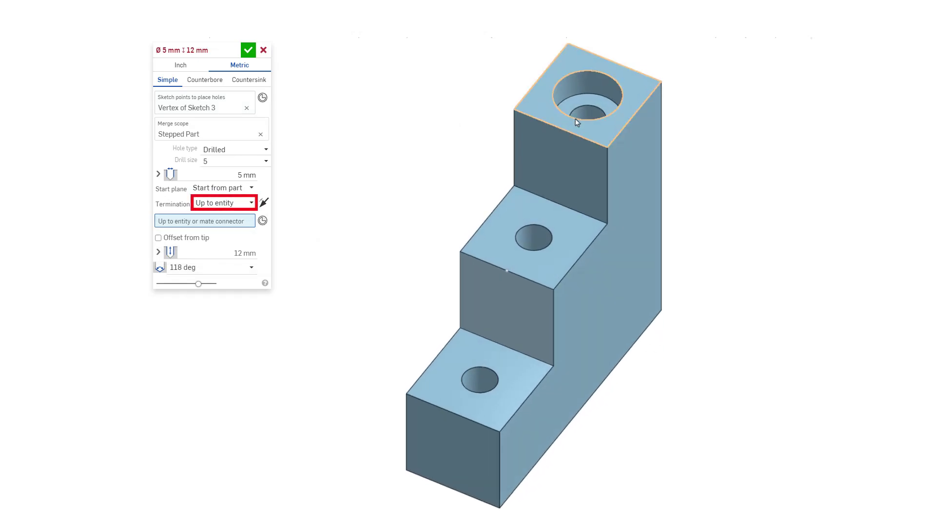
End the hole at the Ø3.4 mm hole face, 3 mm short of tip, showing diameter and depth tolerances
{"action": "left_click", "coordinate": [578, 121]}
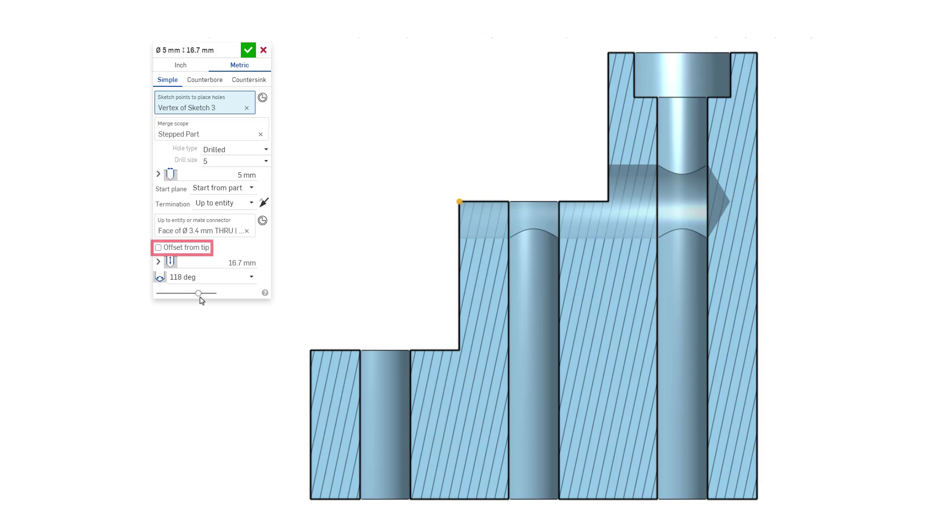
{"action": "left_click", "coordinate": [158, 247]}
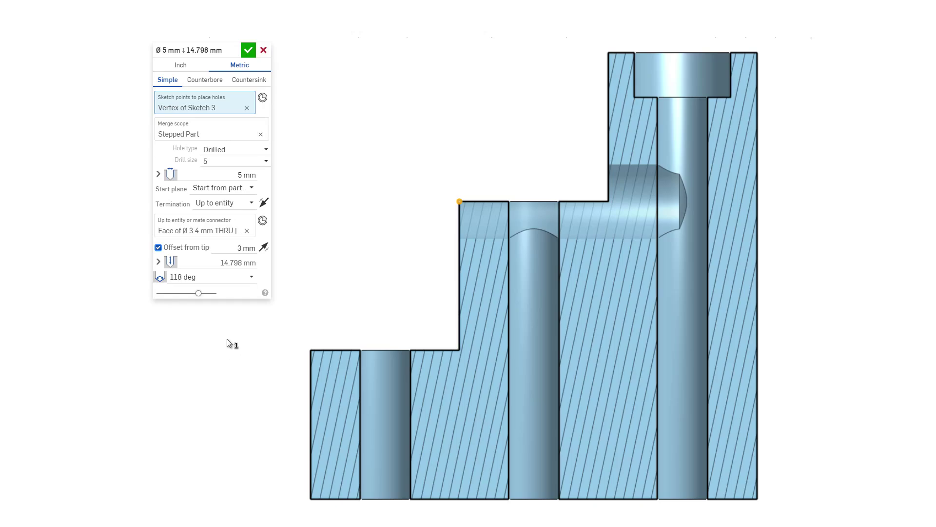
{"action": "left_click", "coordinate": [158, 175]}
{"action": "left_click", "coordinate": [160, 292]}
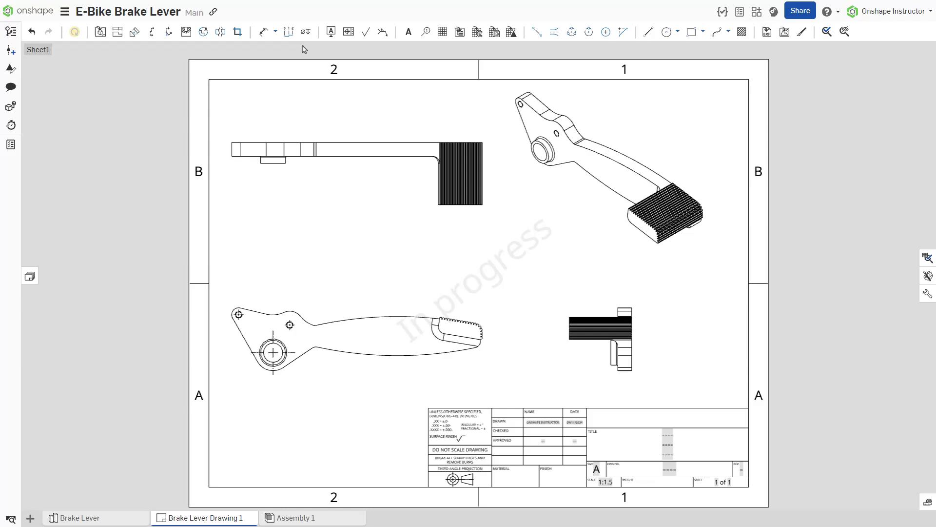
Add hole callouts for the Ø14.00 THRU pivot hole and the small top-left hole
{"action": "left_click", "coordinate": [306, 33]}
{"action": "left_click", "coordinate": [282, 358]}
{"action": "left_click", "coordinate": [312, 397]}
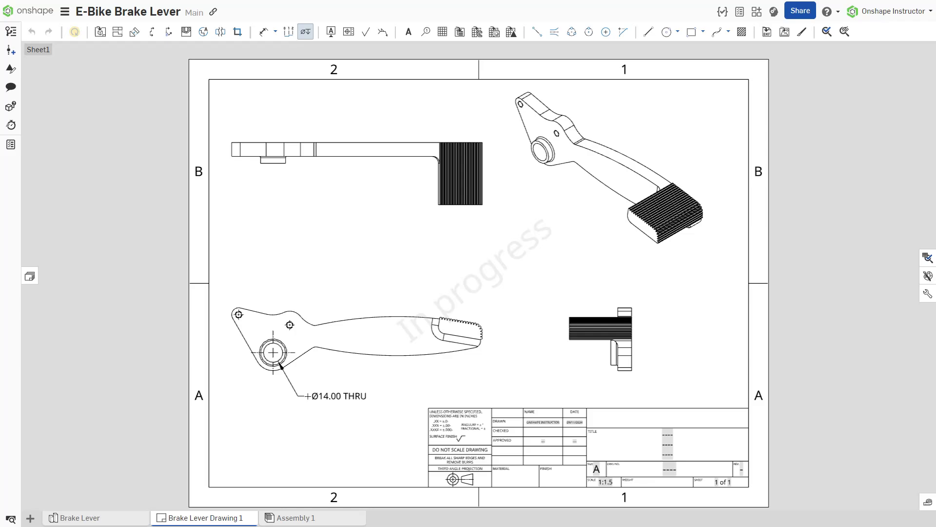
{"action": "left_click", "coordinate": [239, 315]}
{"action": "left_click", "coordinate": [264, 271]}
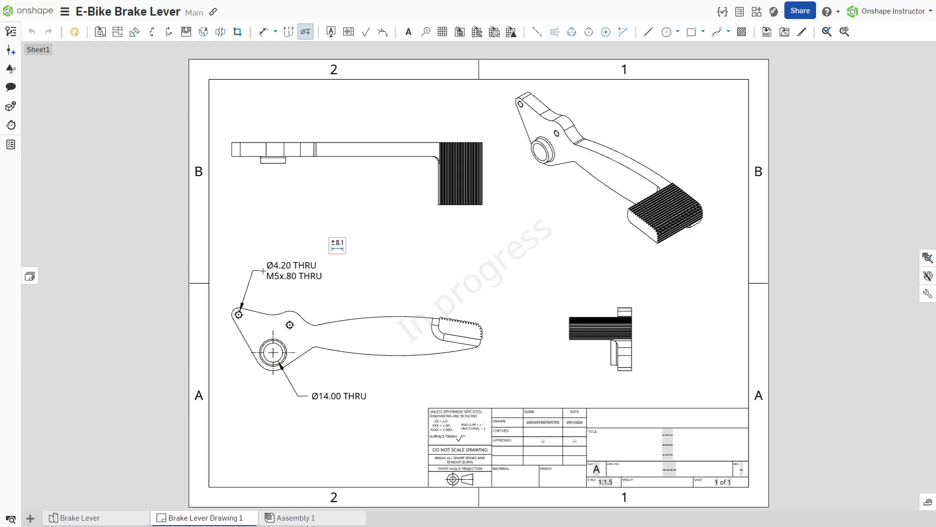
Add the prefix '2X' to the small-hole callout
{"action": "left_click", "coordinate": [334, 243]}
{"action": "left_click", "coordinate": [340, 279]}
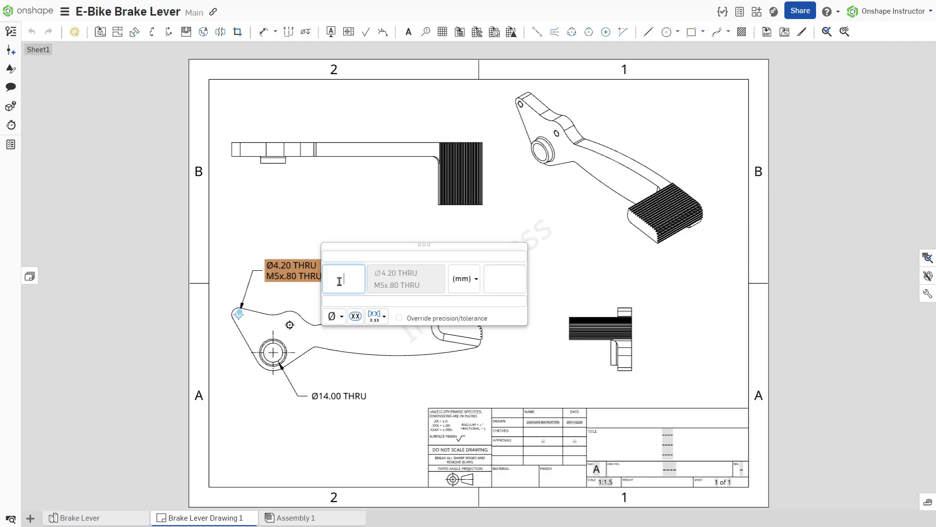
{"action": "type", "text": "2X"}
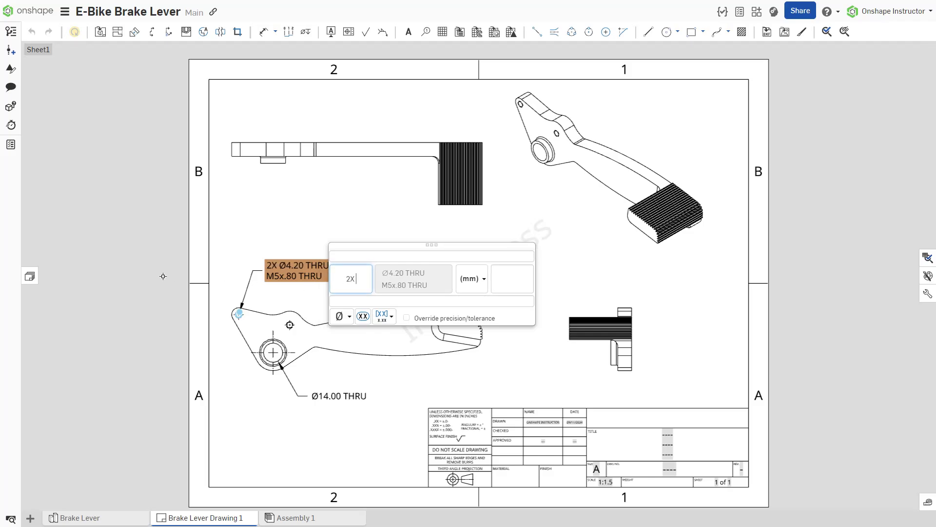
{"action": "left_click", "coordinate": [163, 276]}
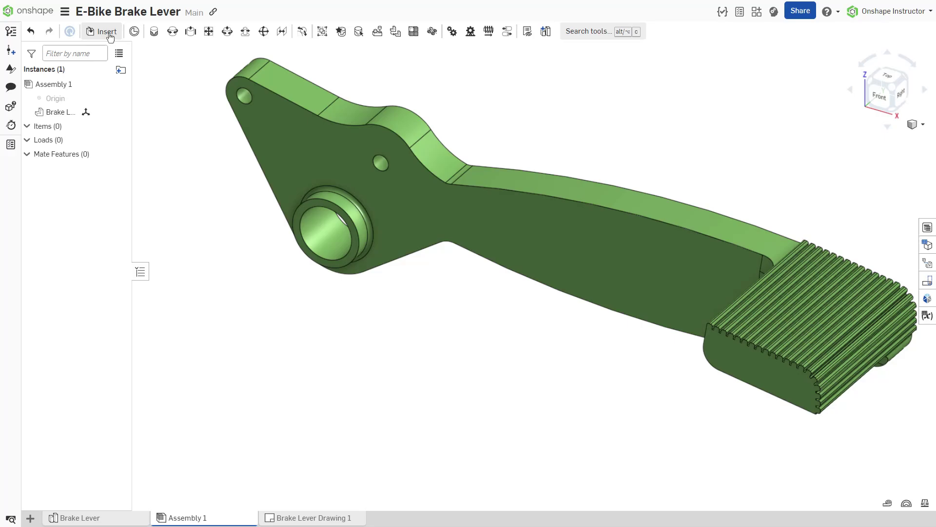
Insert an auto-sized M5 × 14 ISO 7380 socket button head screw into the lever's upper hole
{"action": "left_click", "coordinate": [108, 32]}
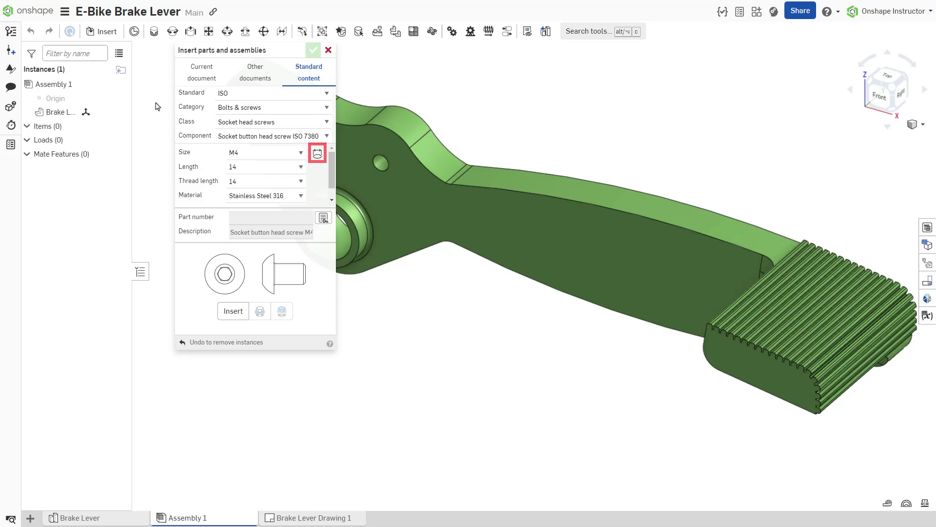
{"action": "left_click", "coordinate": [321, 157]}
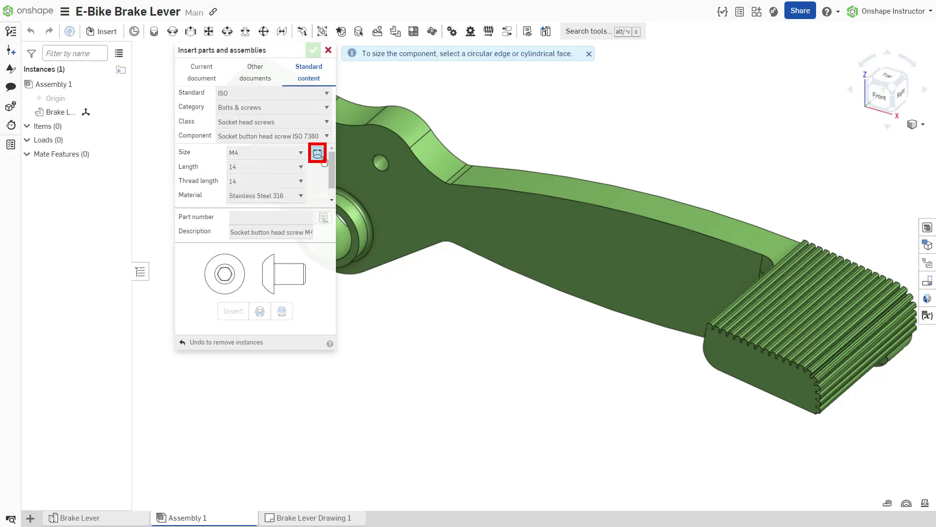
{"action": "left_click", "coordinate": [379, 171]}
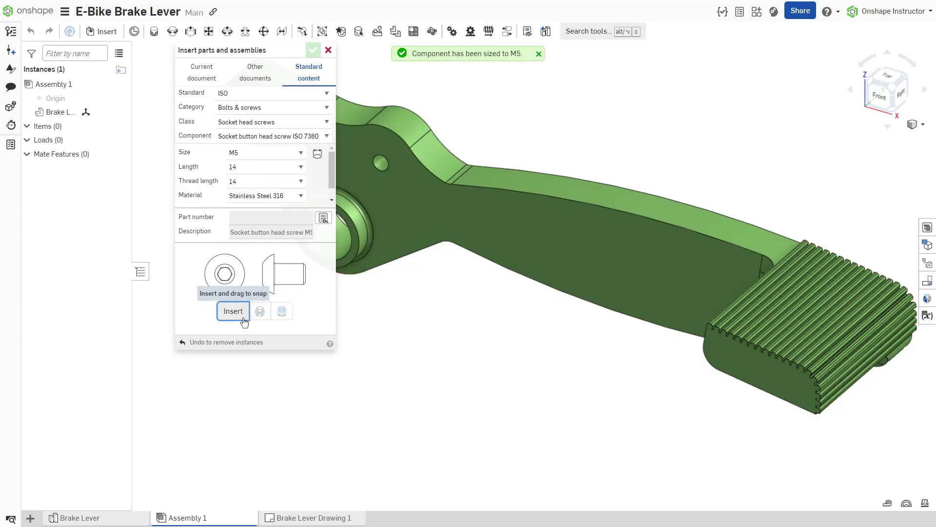
{"action": "left_click", "coordinate": [234, 310]}
{"action": "left_click", "coordinate": [381, 165]}
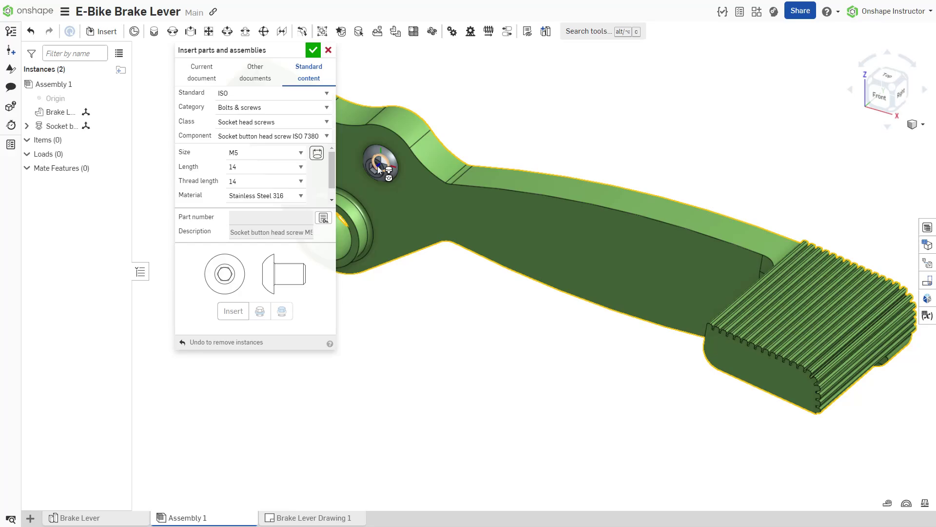